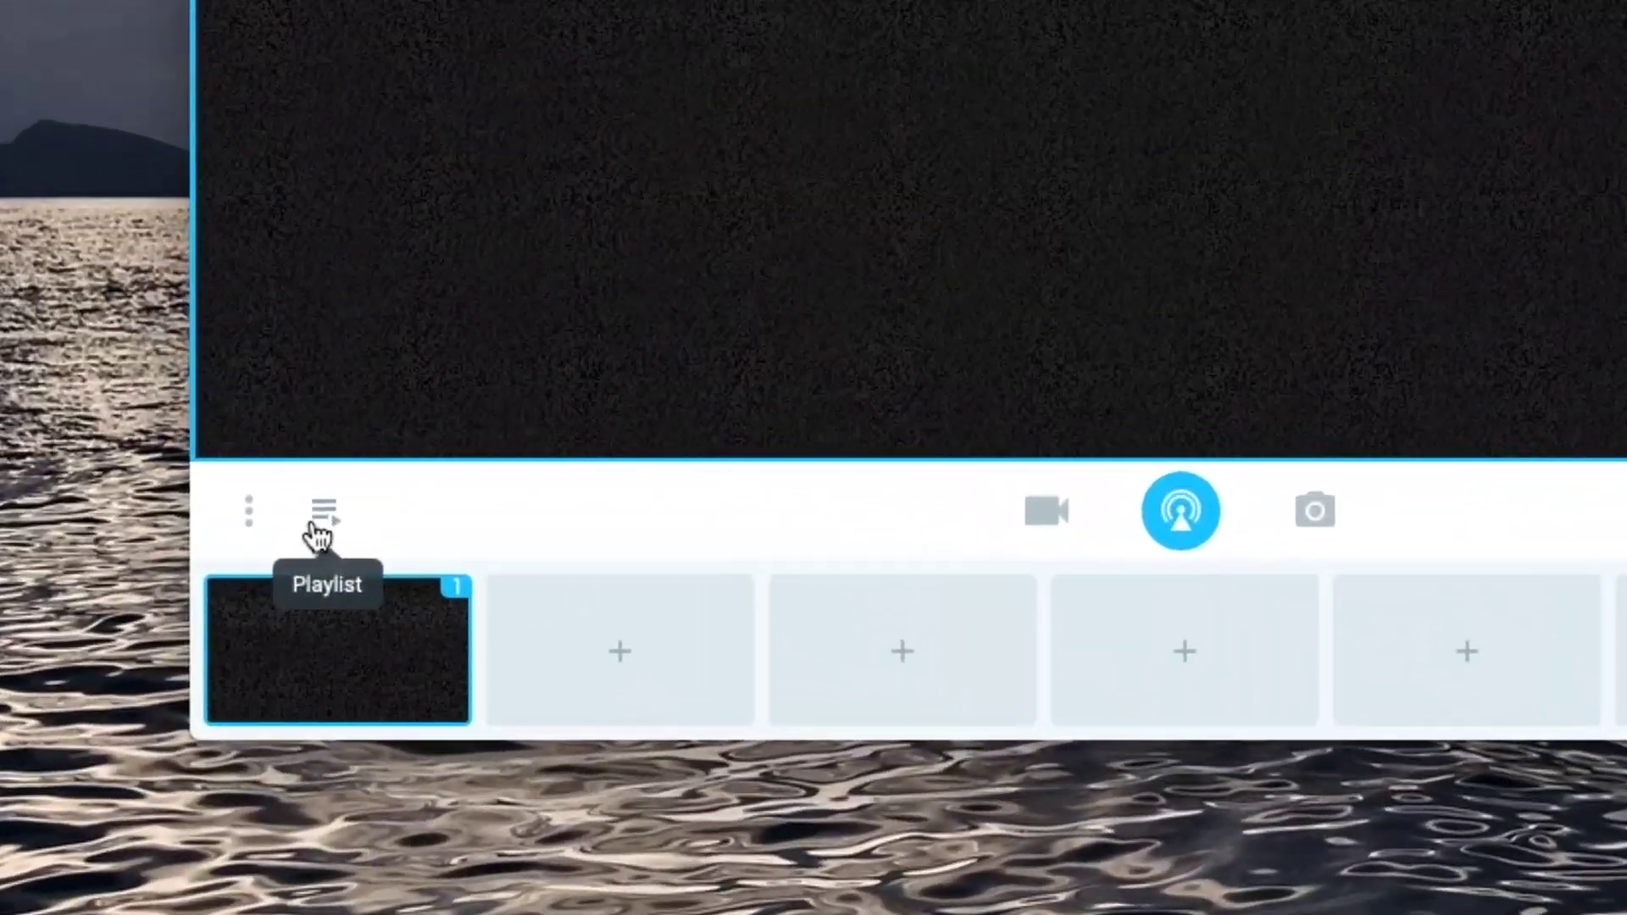
left_click(349, 666)
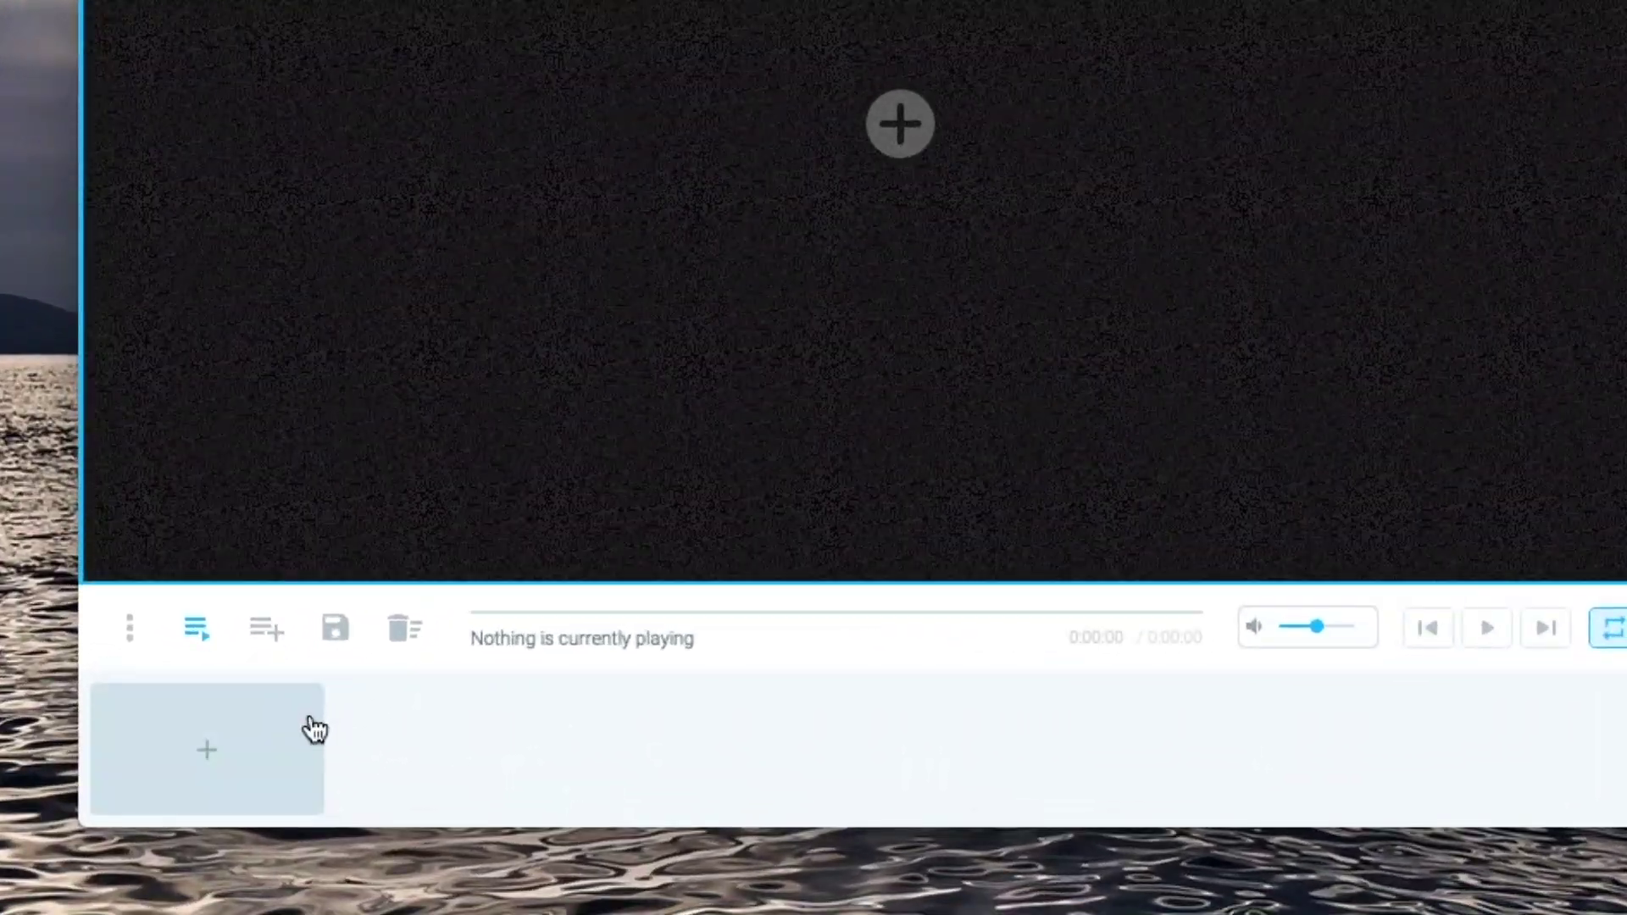
Step: Add Purple and Yellow blank colour images to the playlist as video sources
left_click(200, 741)
mouse_move(309, 582)
left_click(588, 629)
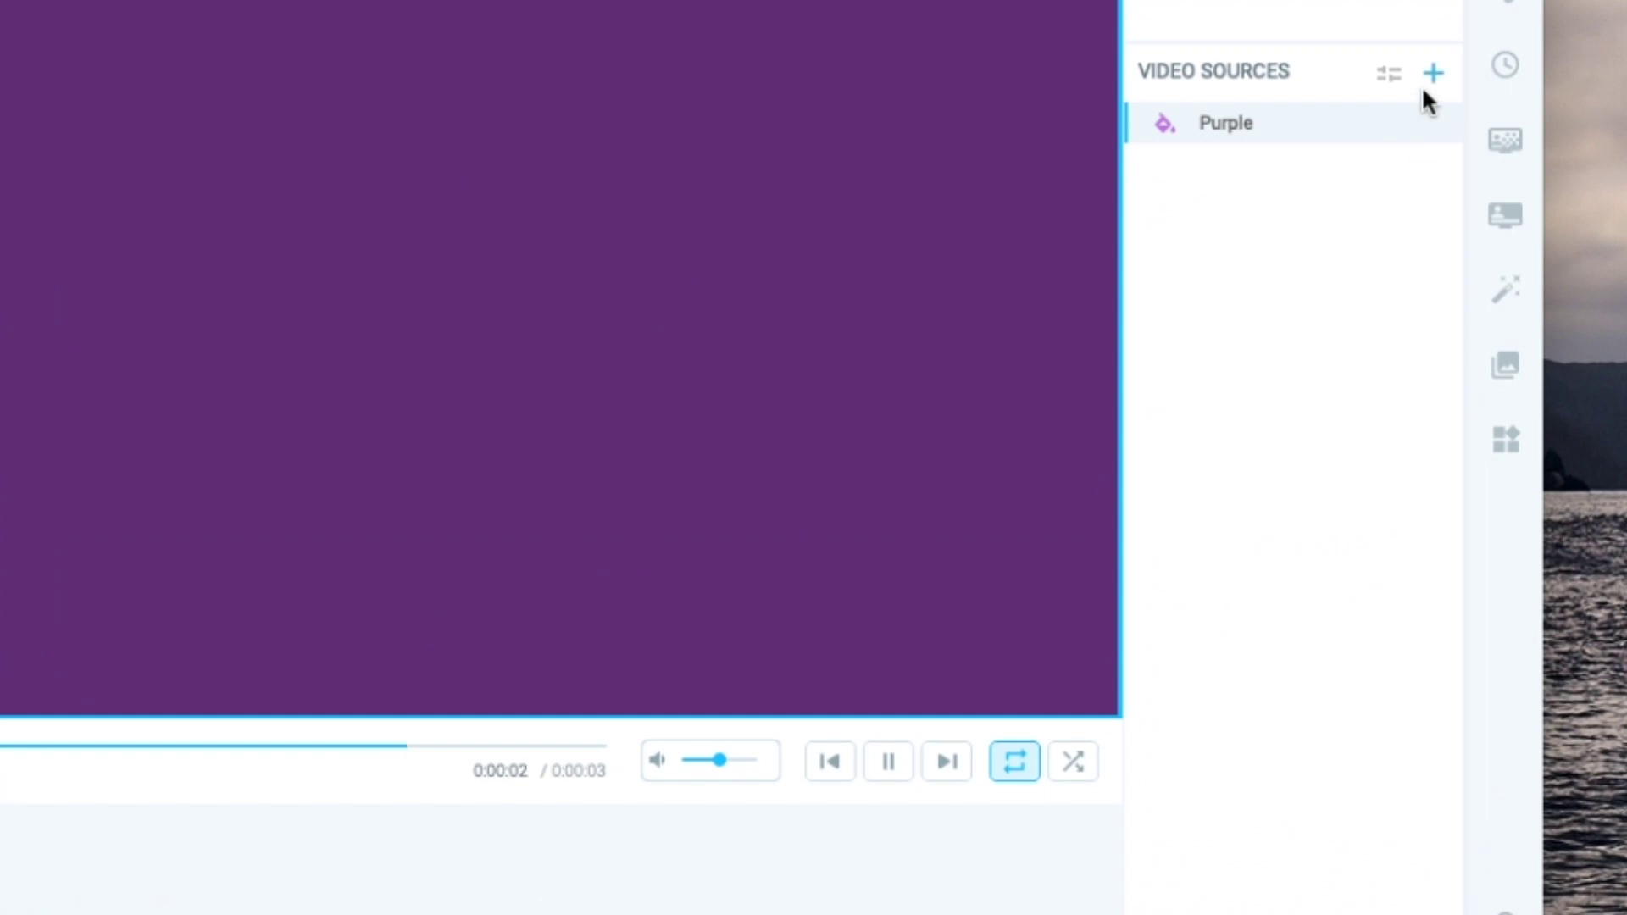
left_click(1440, 281)
left_click(1373, 652)
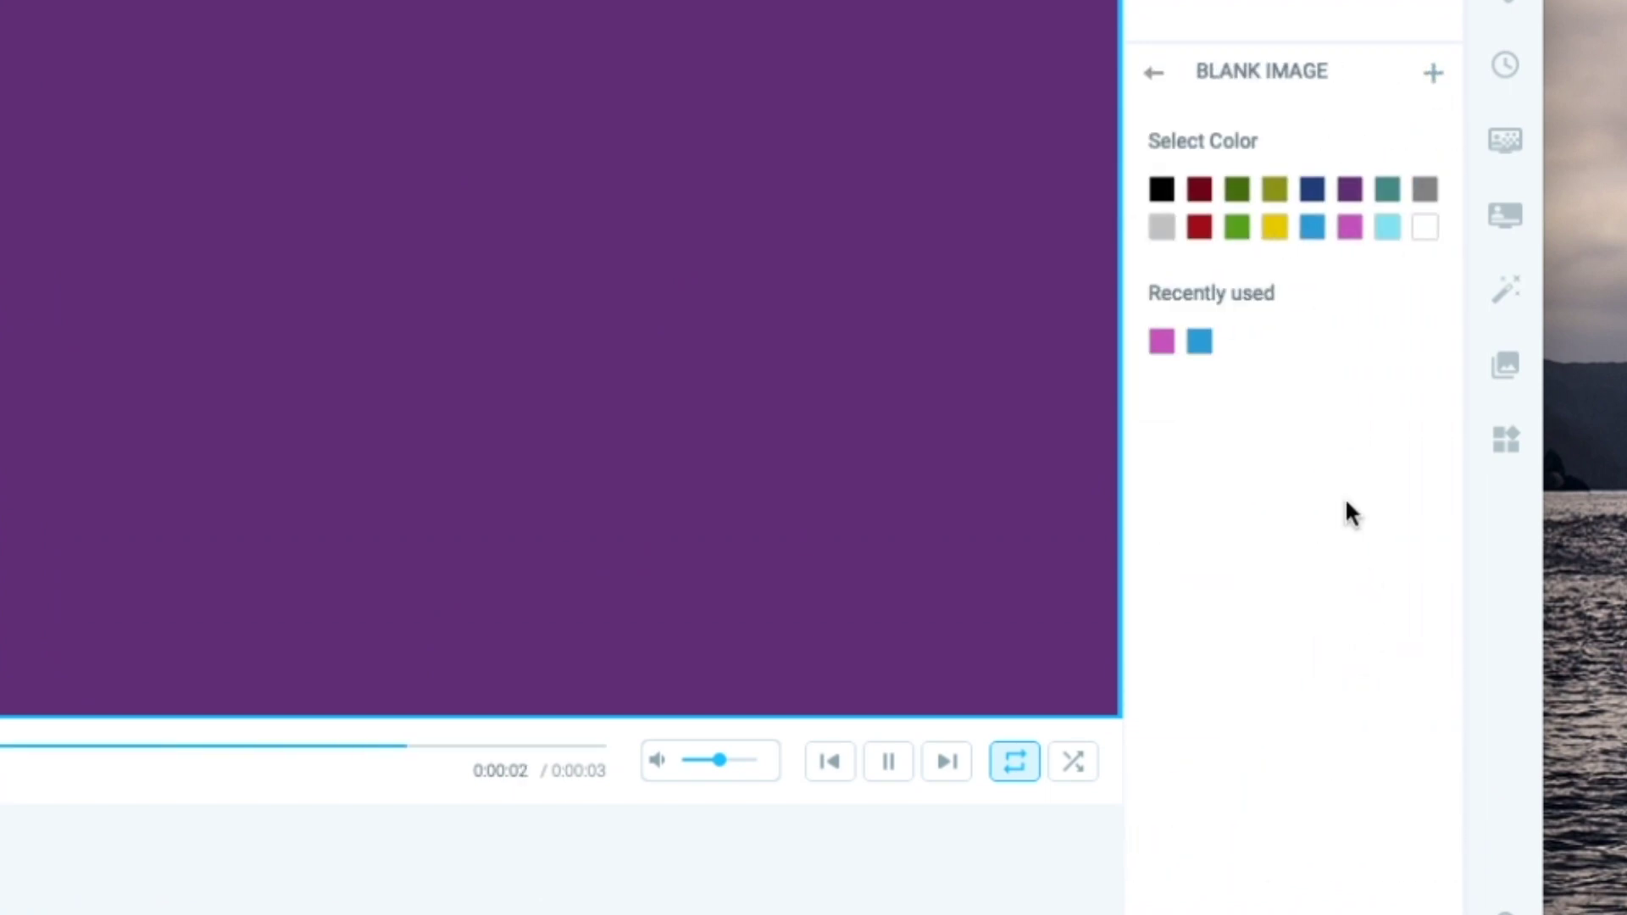
left_click(1278, 223)
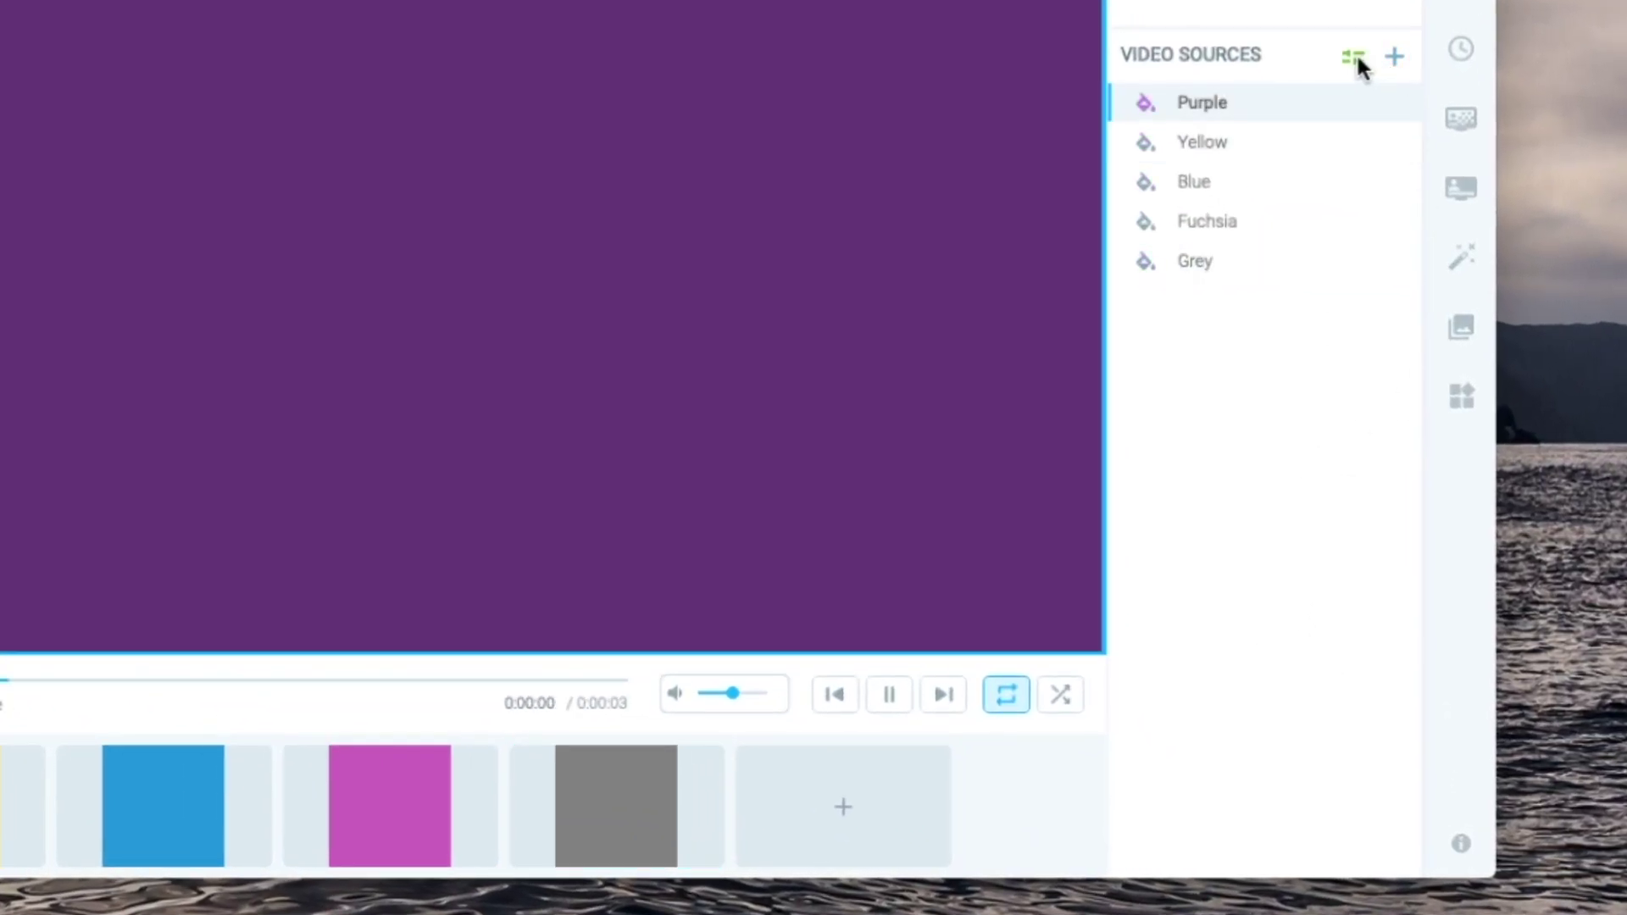
Step: Set playlist items to 3 seconds with a Wipe Horizontal transition and start playback
left_click(1410, 283)
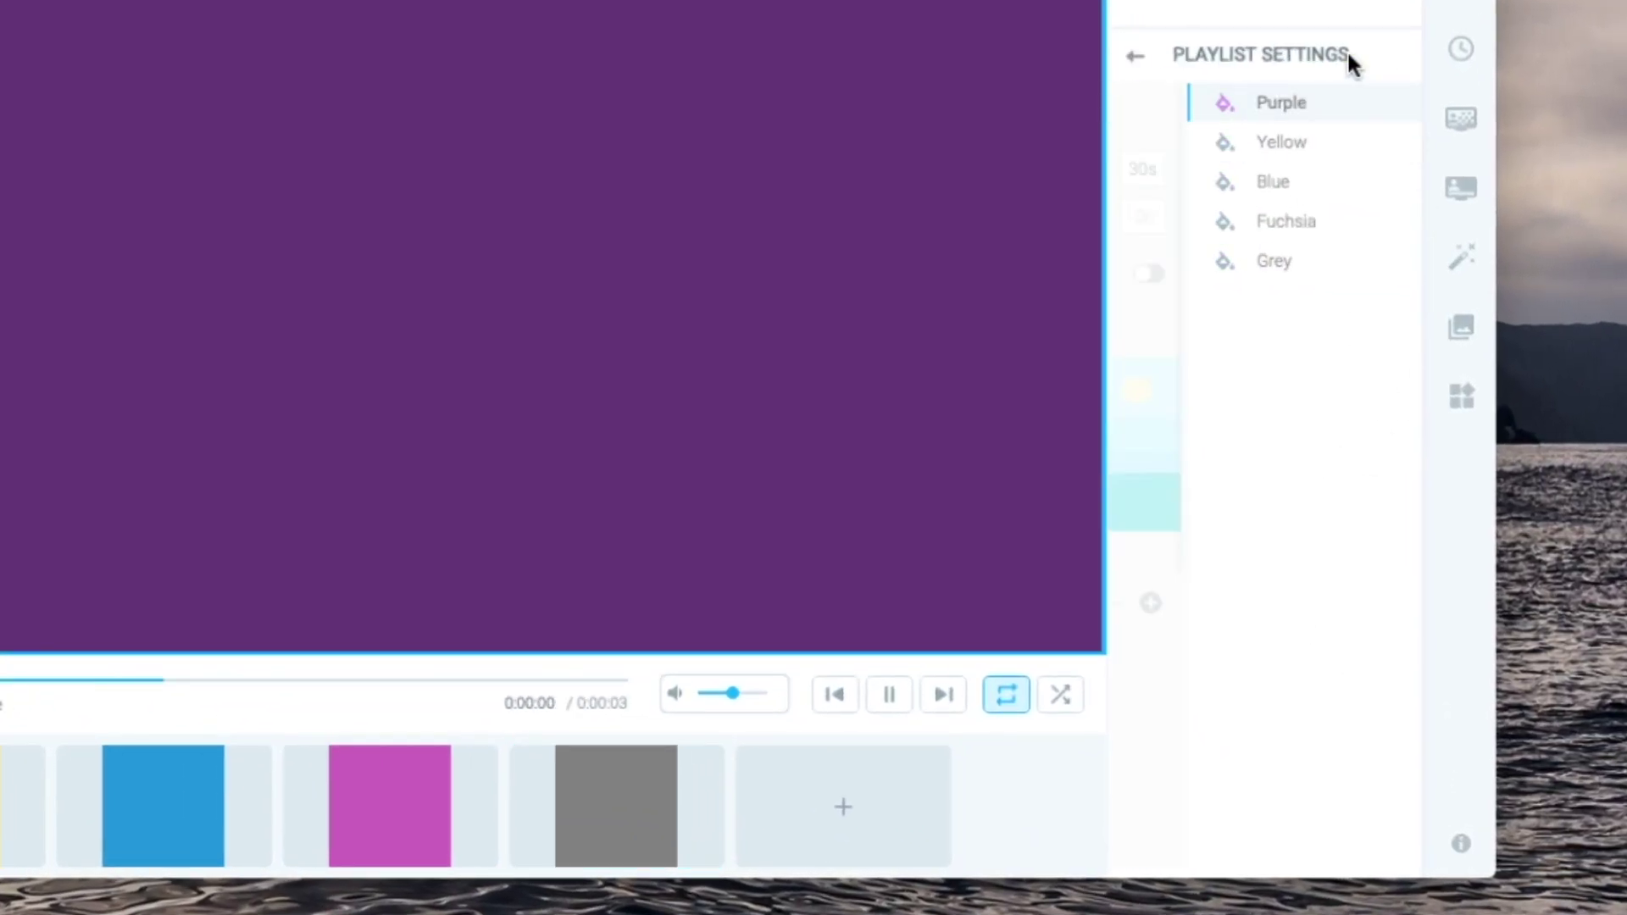
left_click(1154, 169)
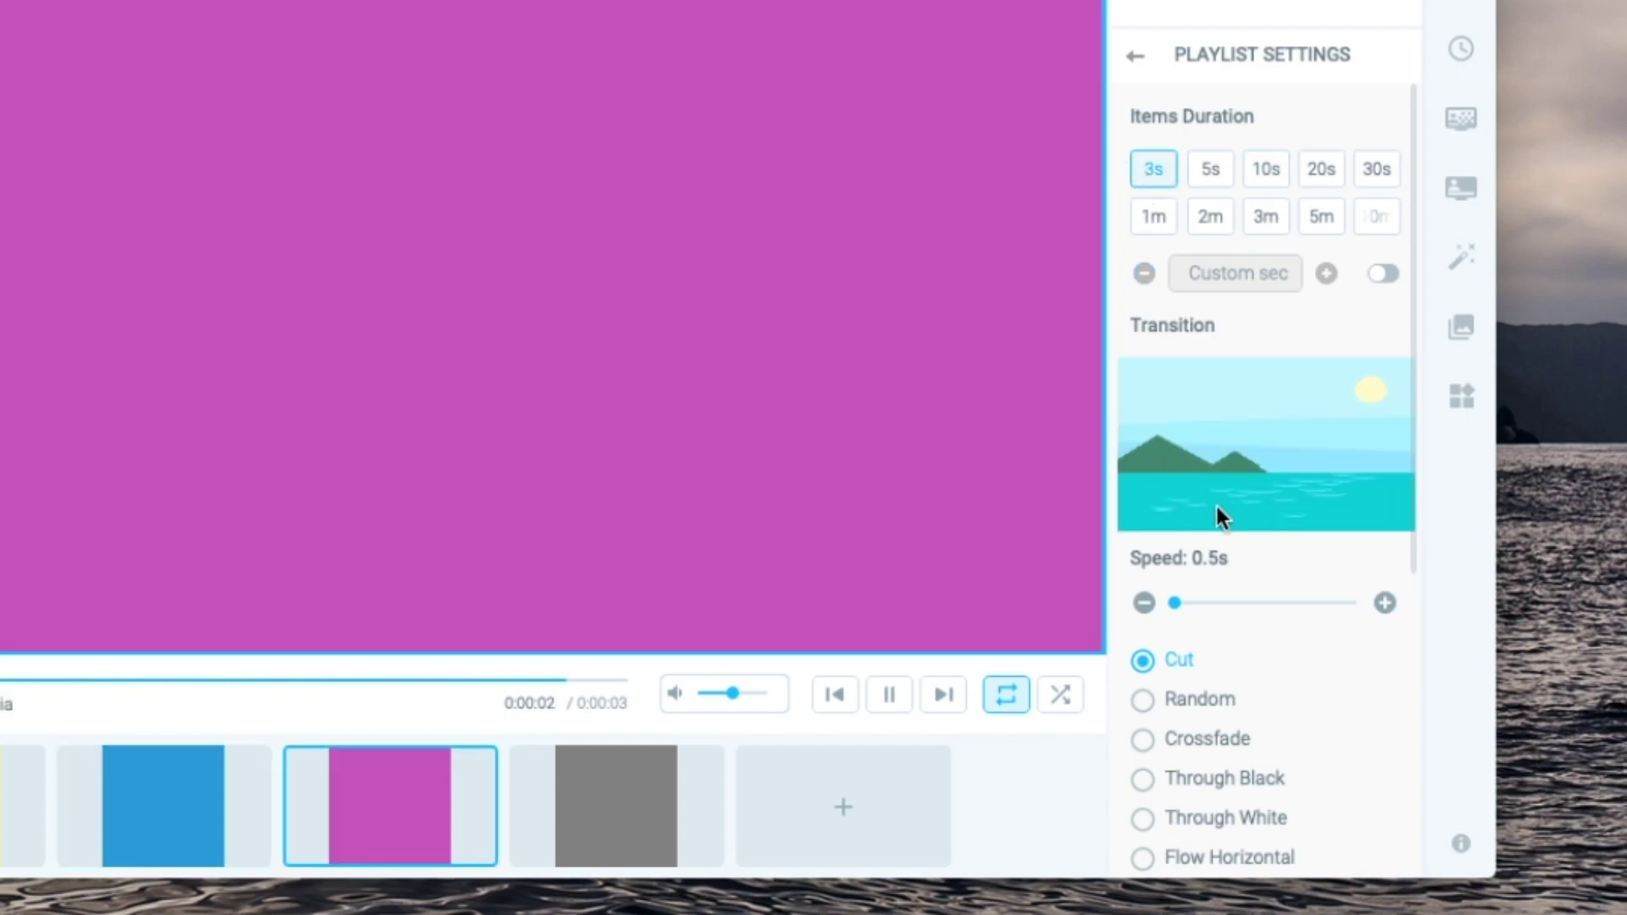
scroll(1140, 645, "down", 3)
left_click(1143, 760)
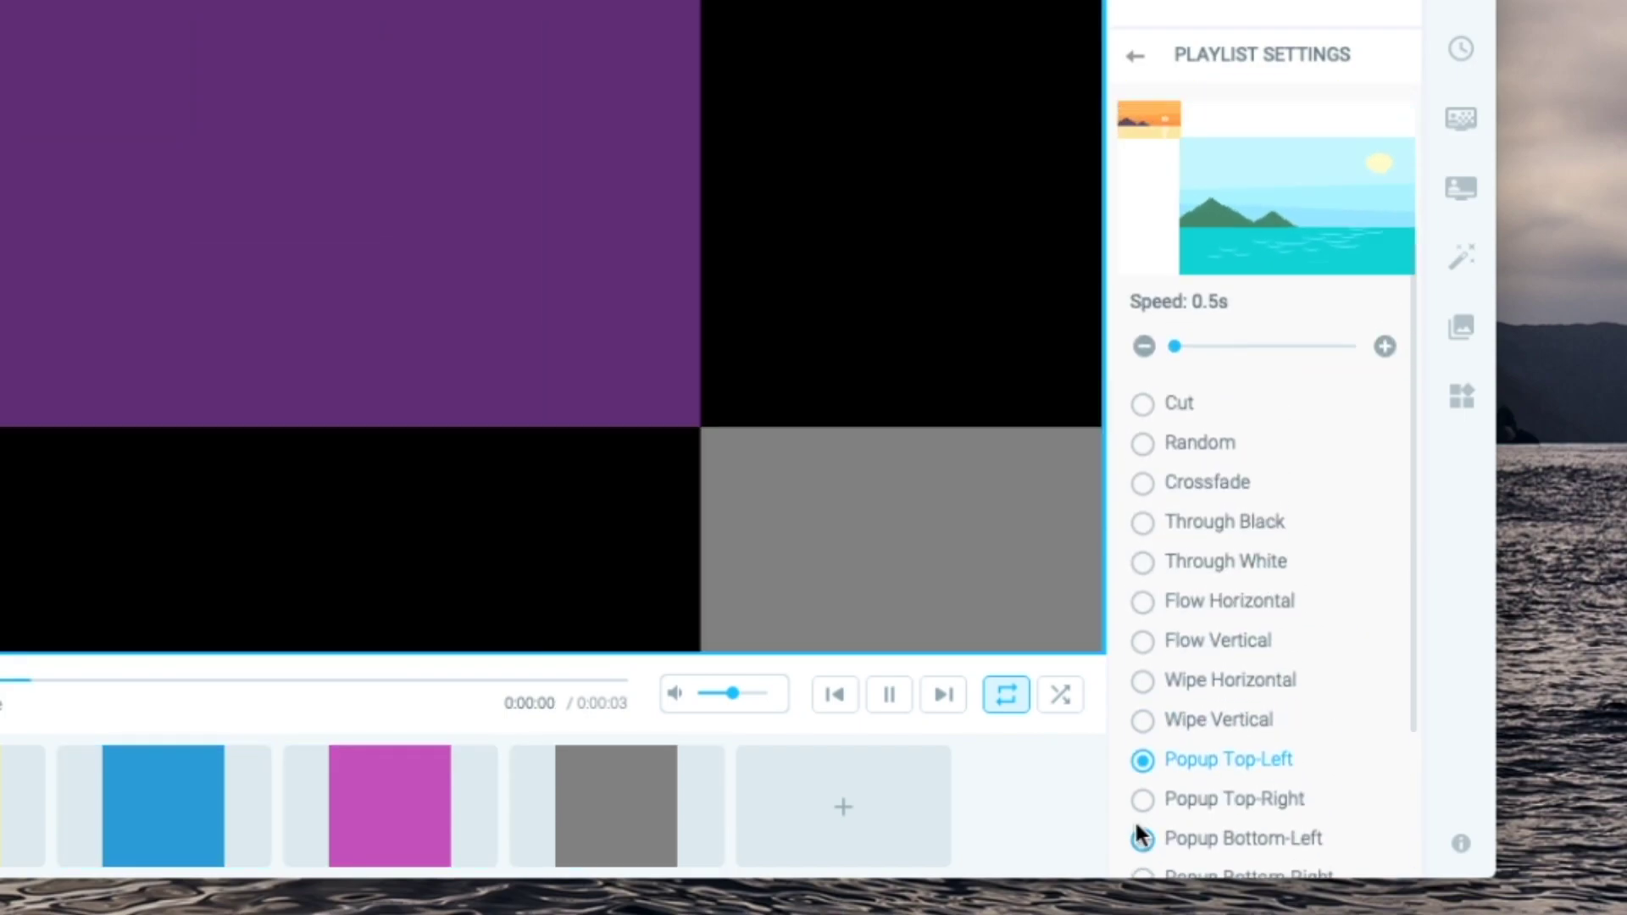
scroll(1178, 644, "down", 3)
left_click(1140, 455)
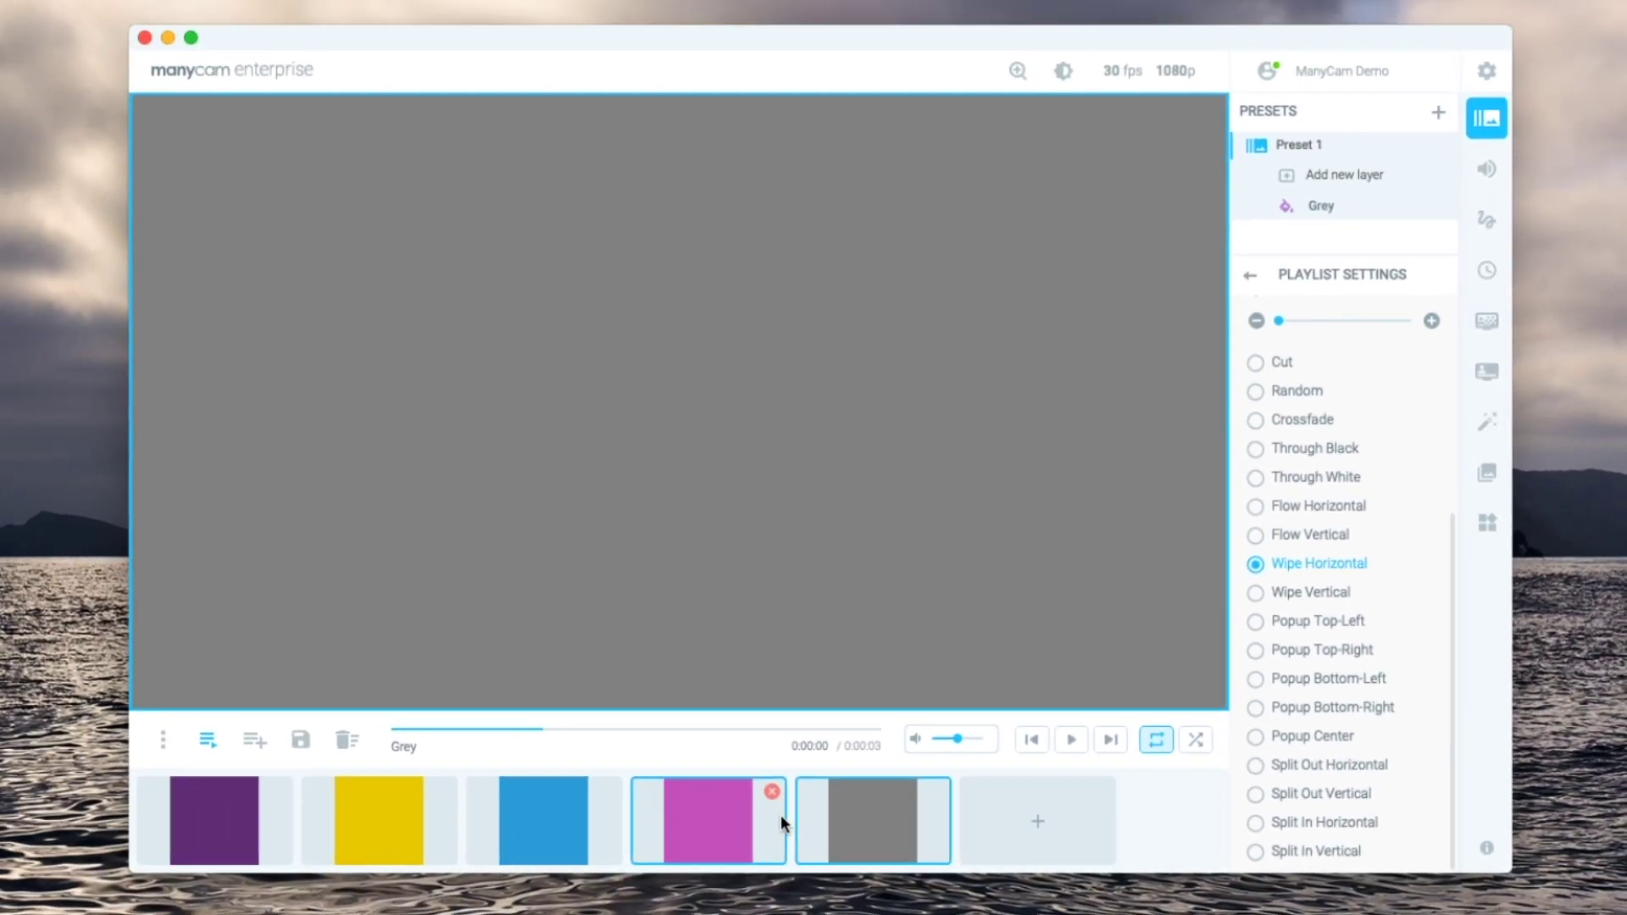
left_click(889, 695)
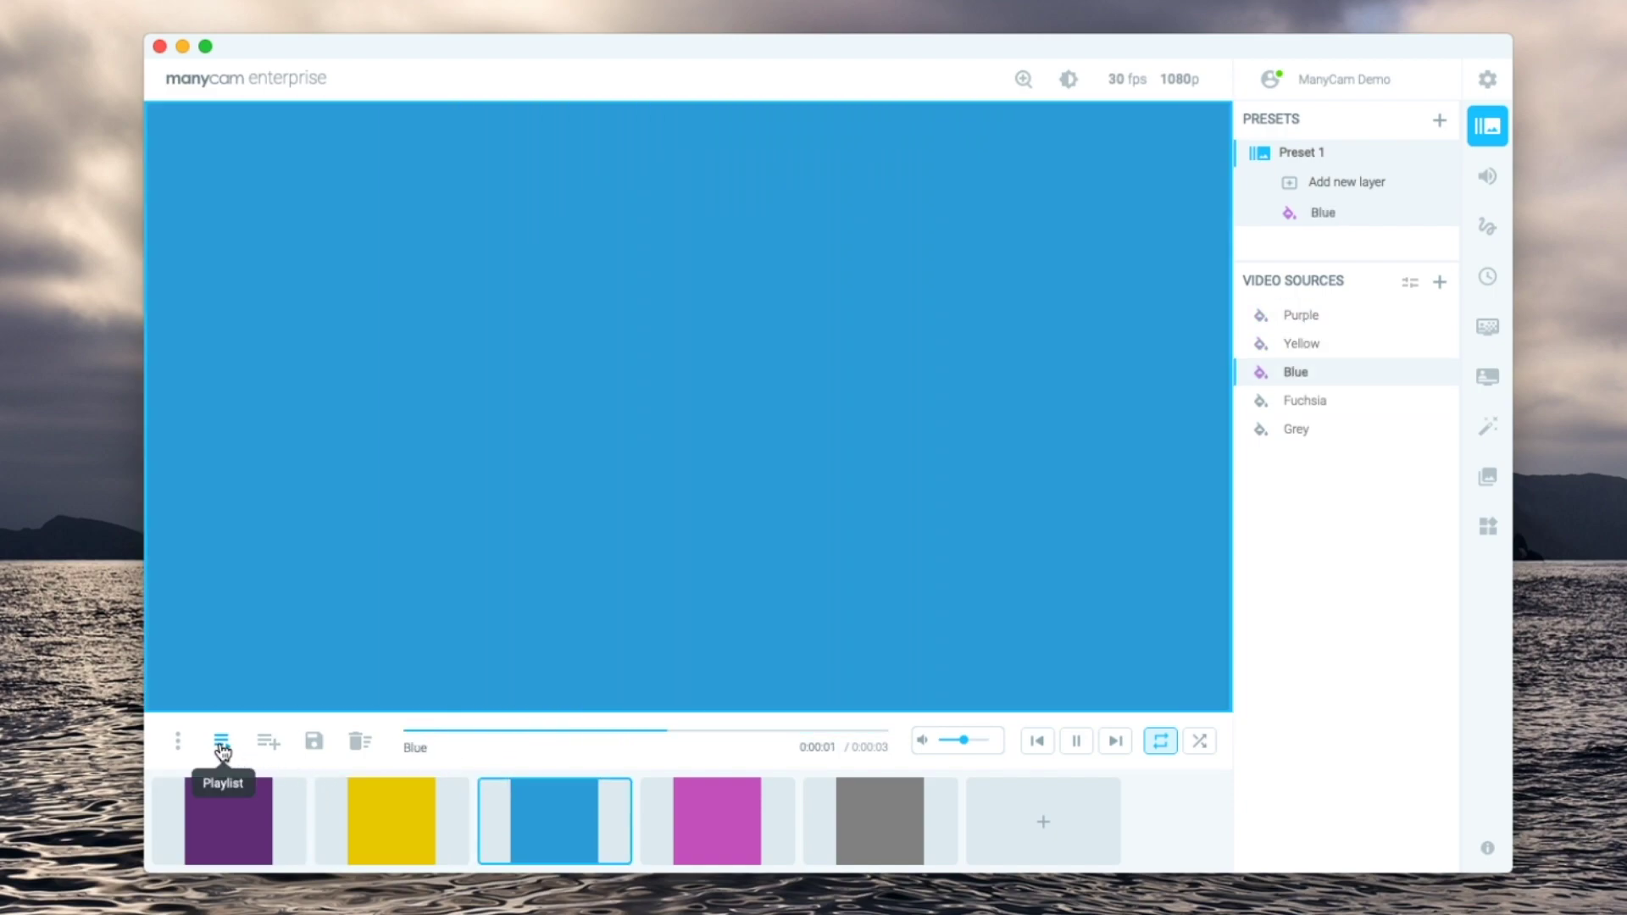
Step: Close the playlist and add a new empty layer to the preset
left_click(221, 744)
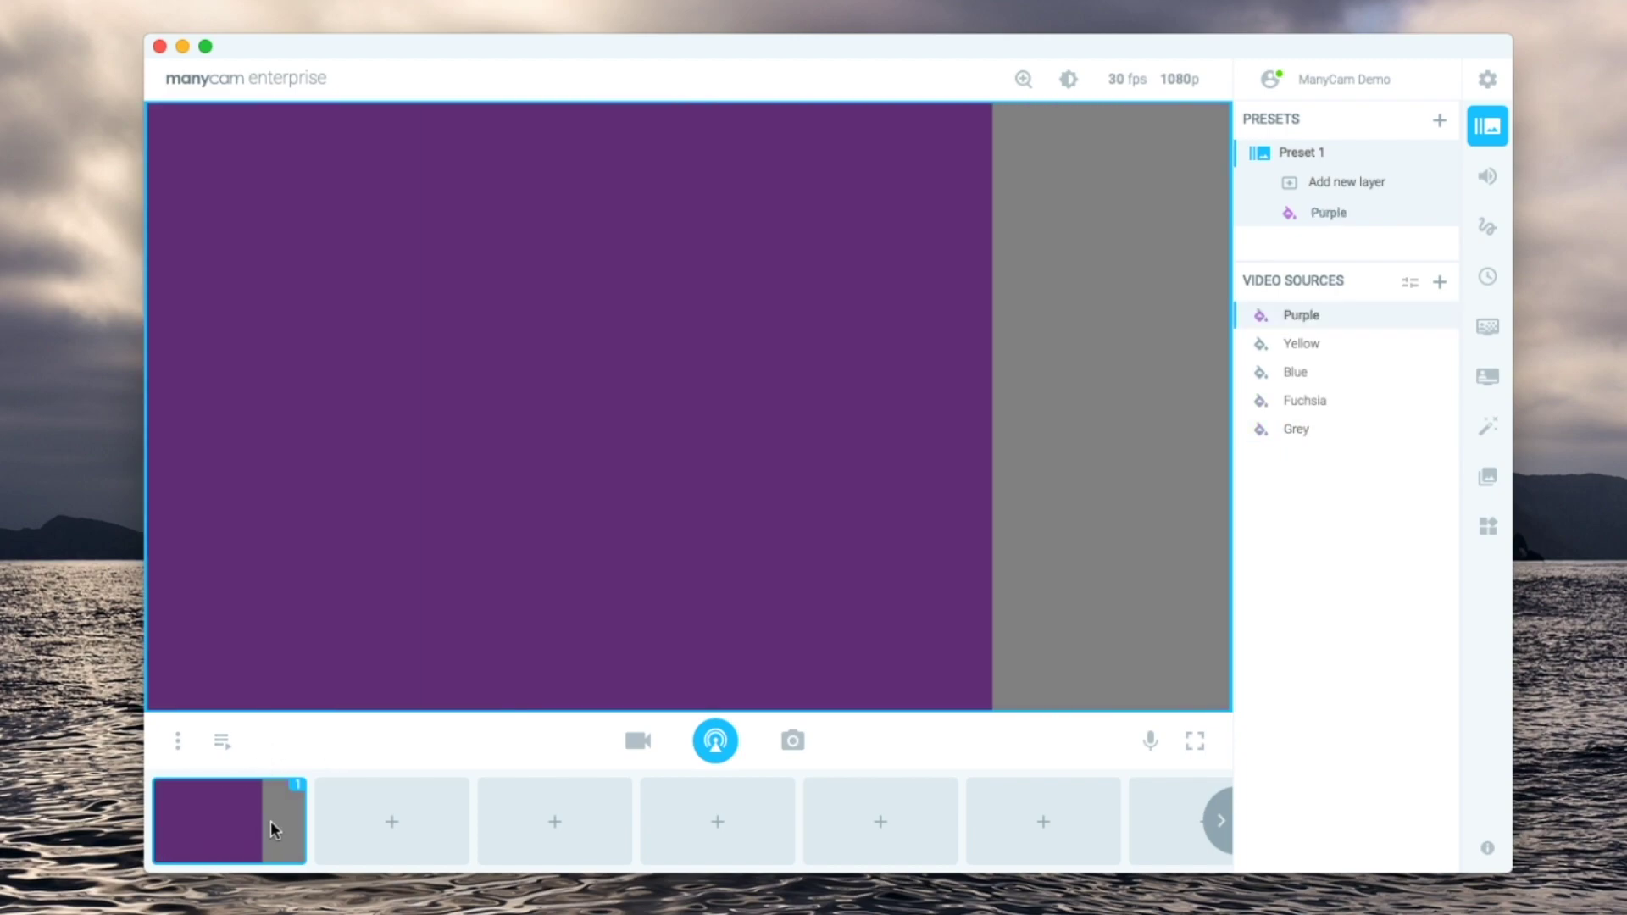
right_click(815, 436)
mouse_move(857, 718)
left_click(881, 758)
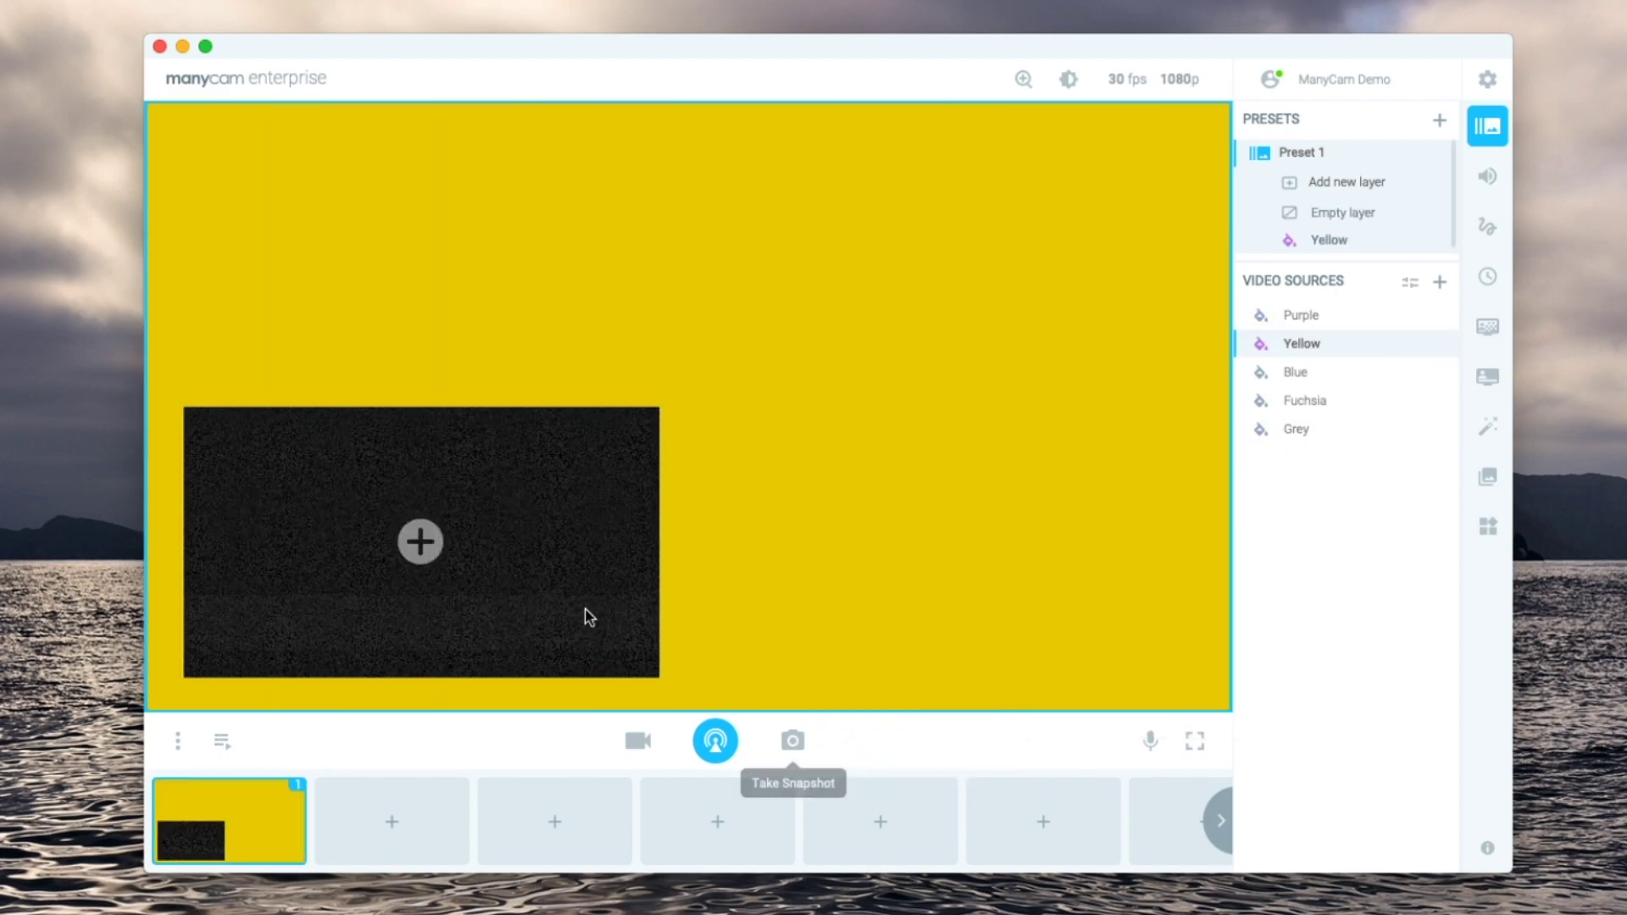
Step: Load normal2.png into the new layer and move it to the lower right
left_click(421, 540)
left_click(488, 694)
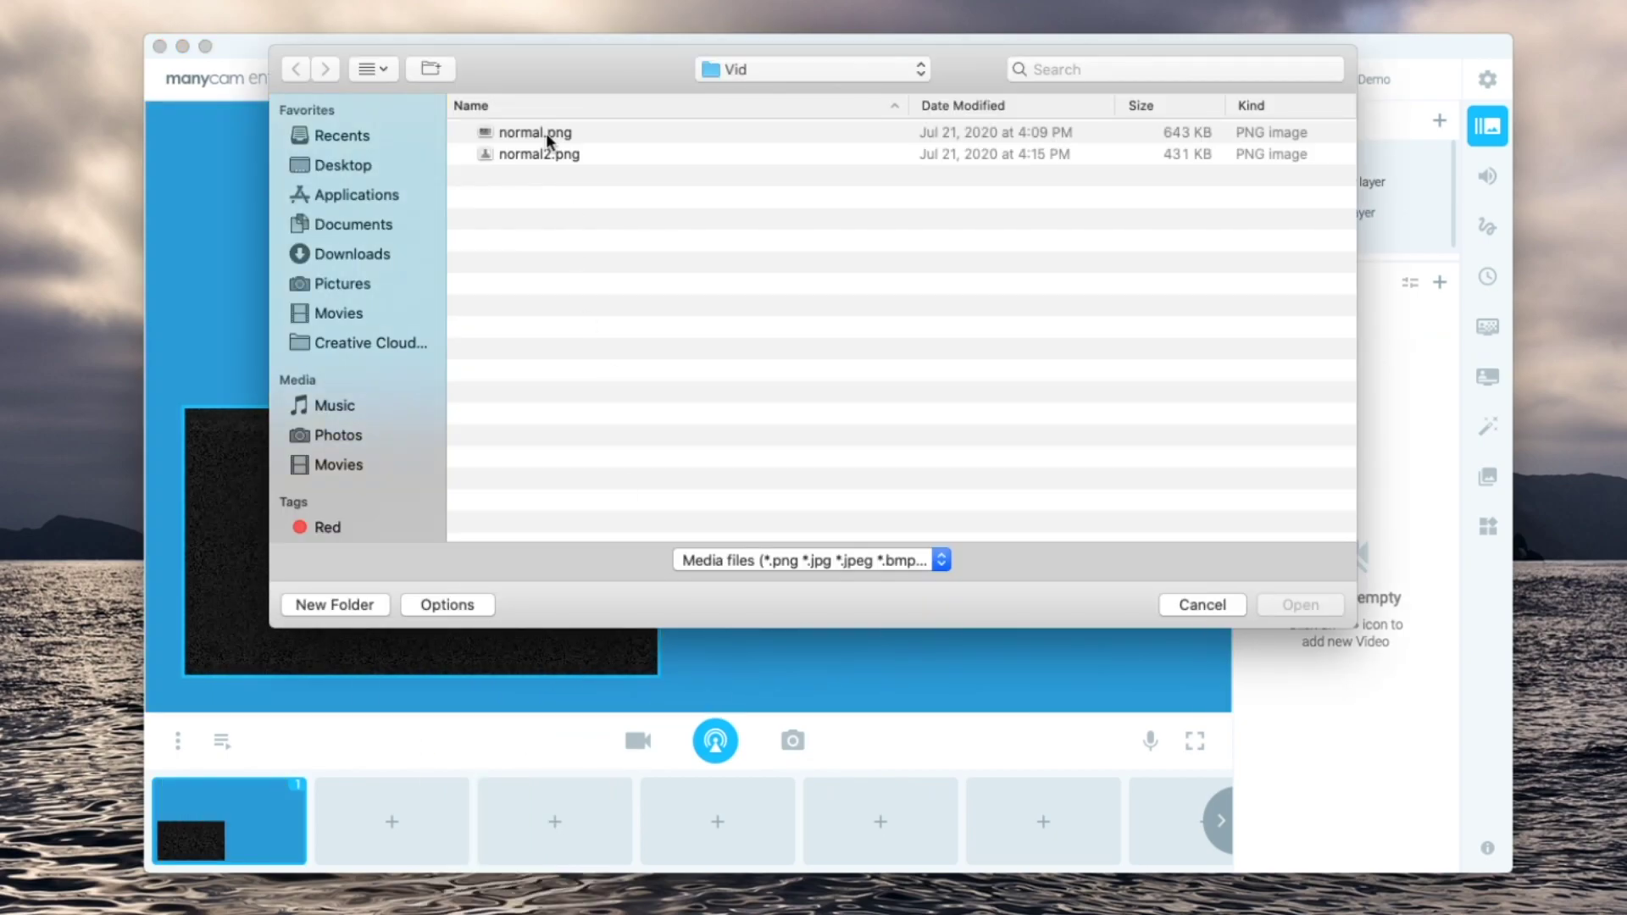
double_click(546, 153)
left_click_drag(426, 615, 977, 660)
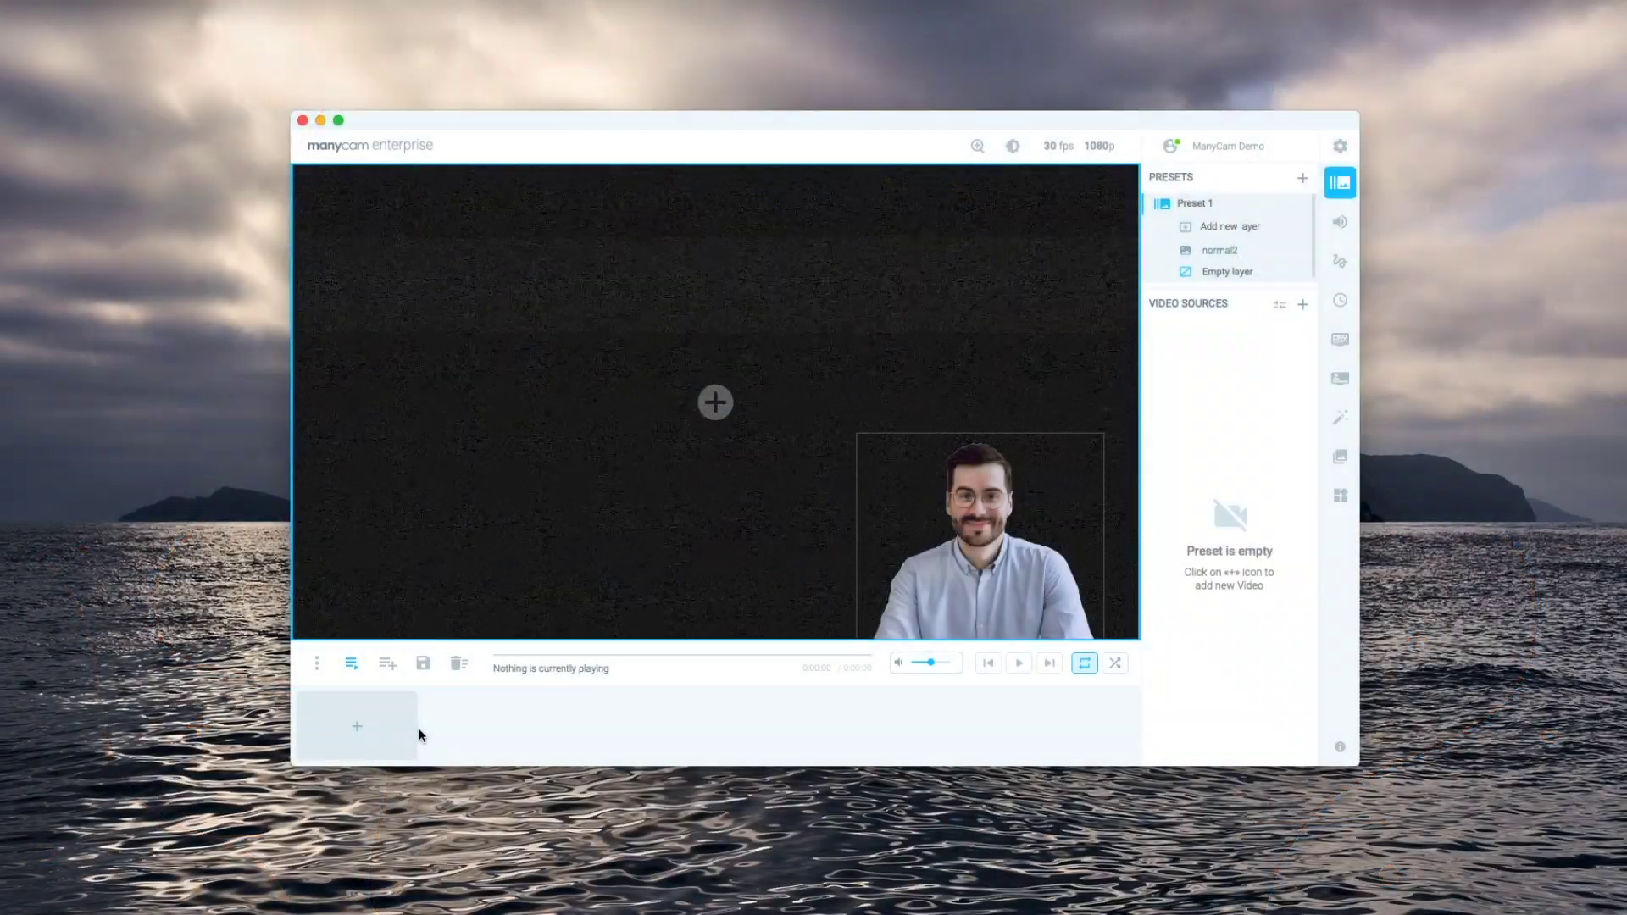
Step: Select all five slide PNGs in the Slides folder and drag them into the playlist
left_click(357, 731)
left_click(213, 357)
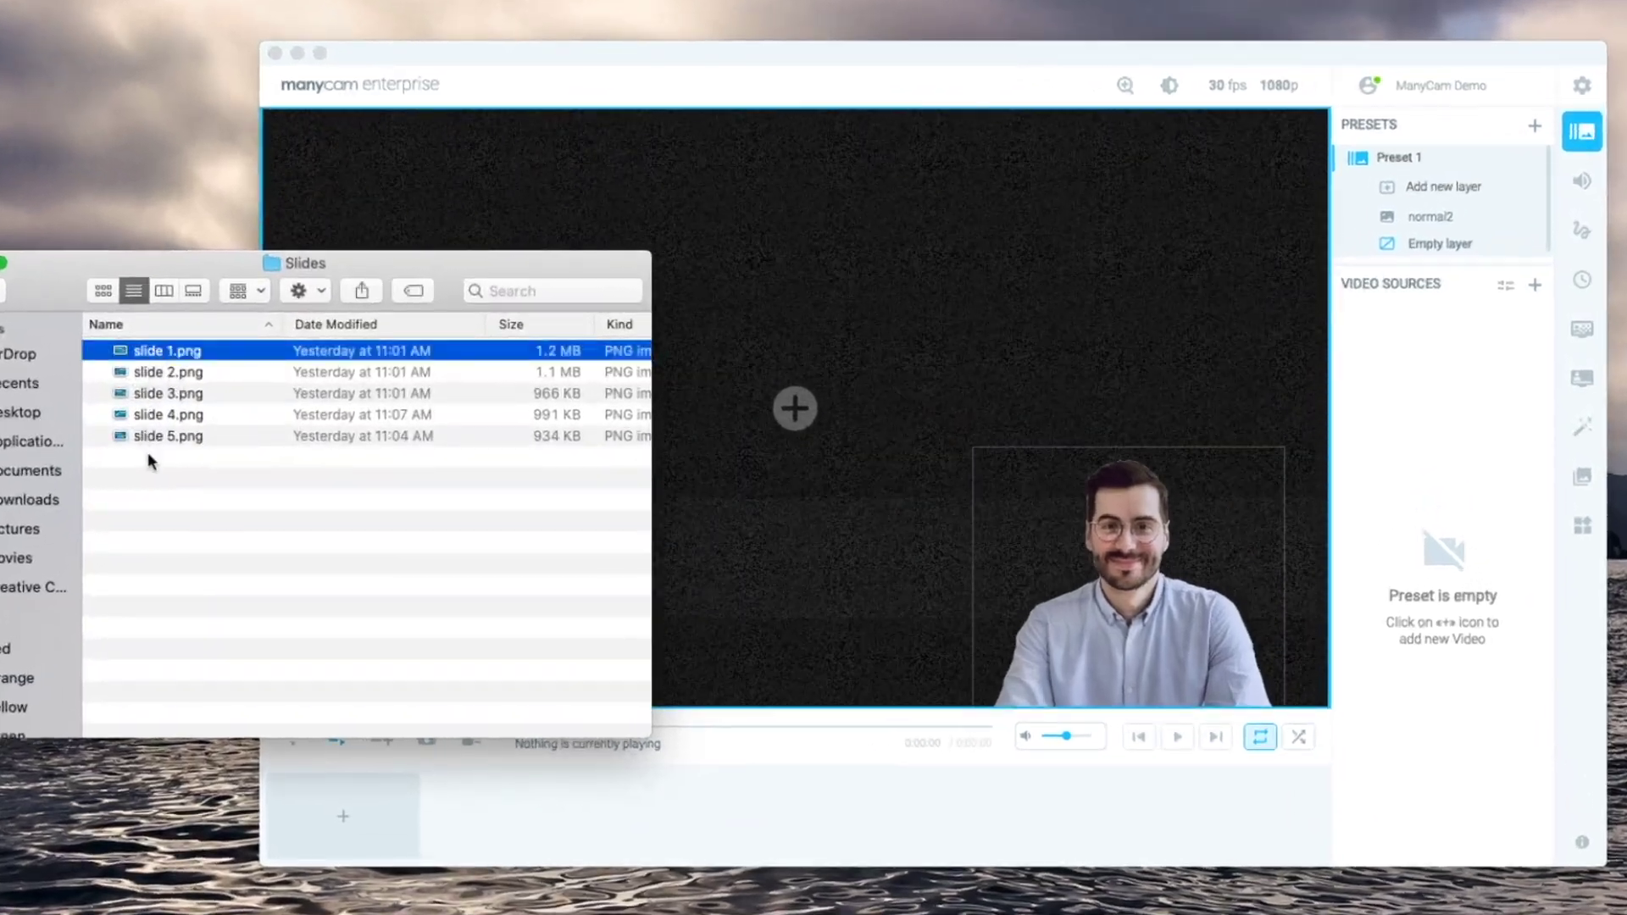
key("super+a")
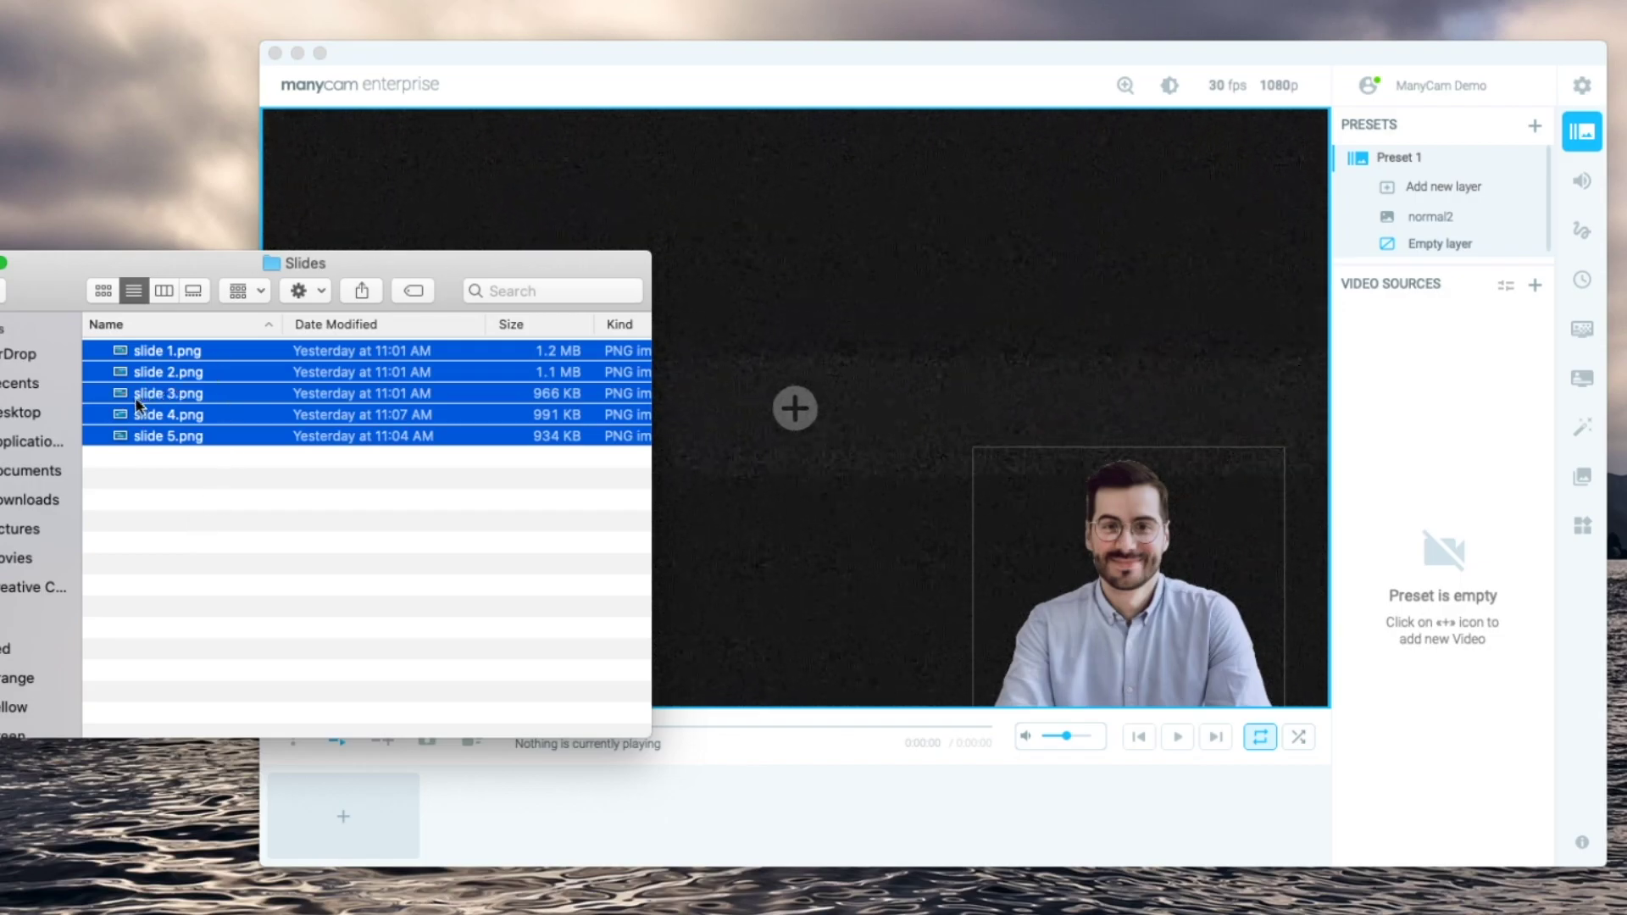
left_click_drag(135, 396, 343, 830)
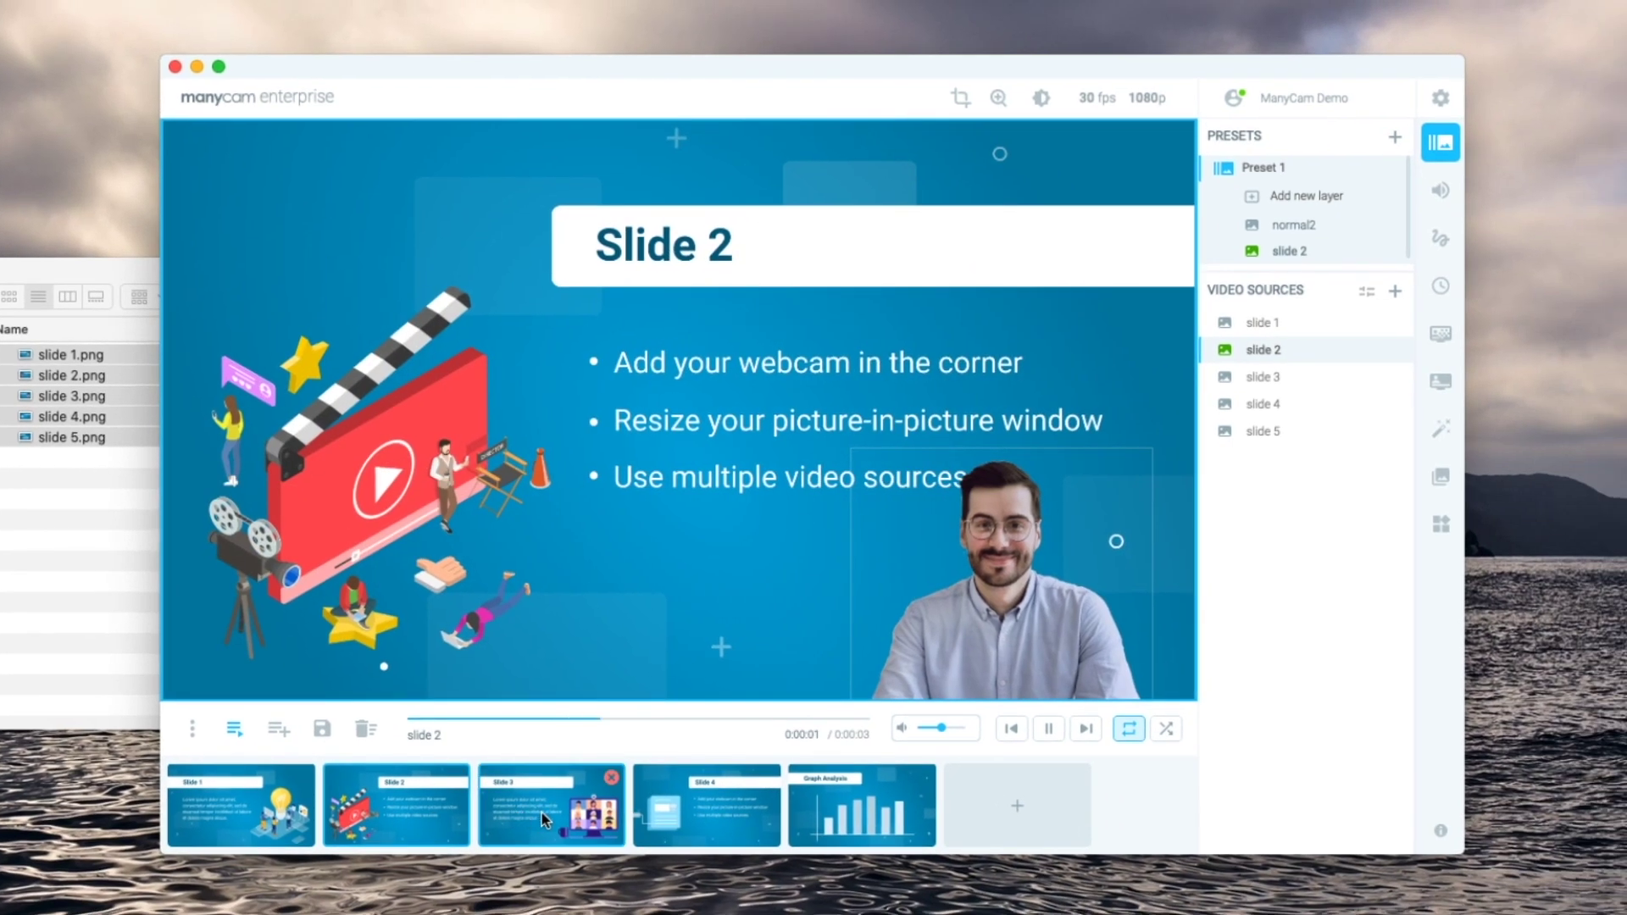
Step: Preview Slide 3, Slide 4 and the Graph Analysis slide
left_click(542, 817)
left_click(697, 823)
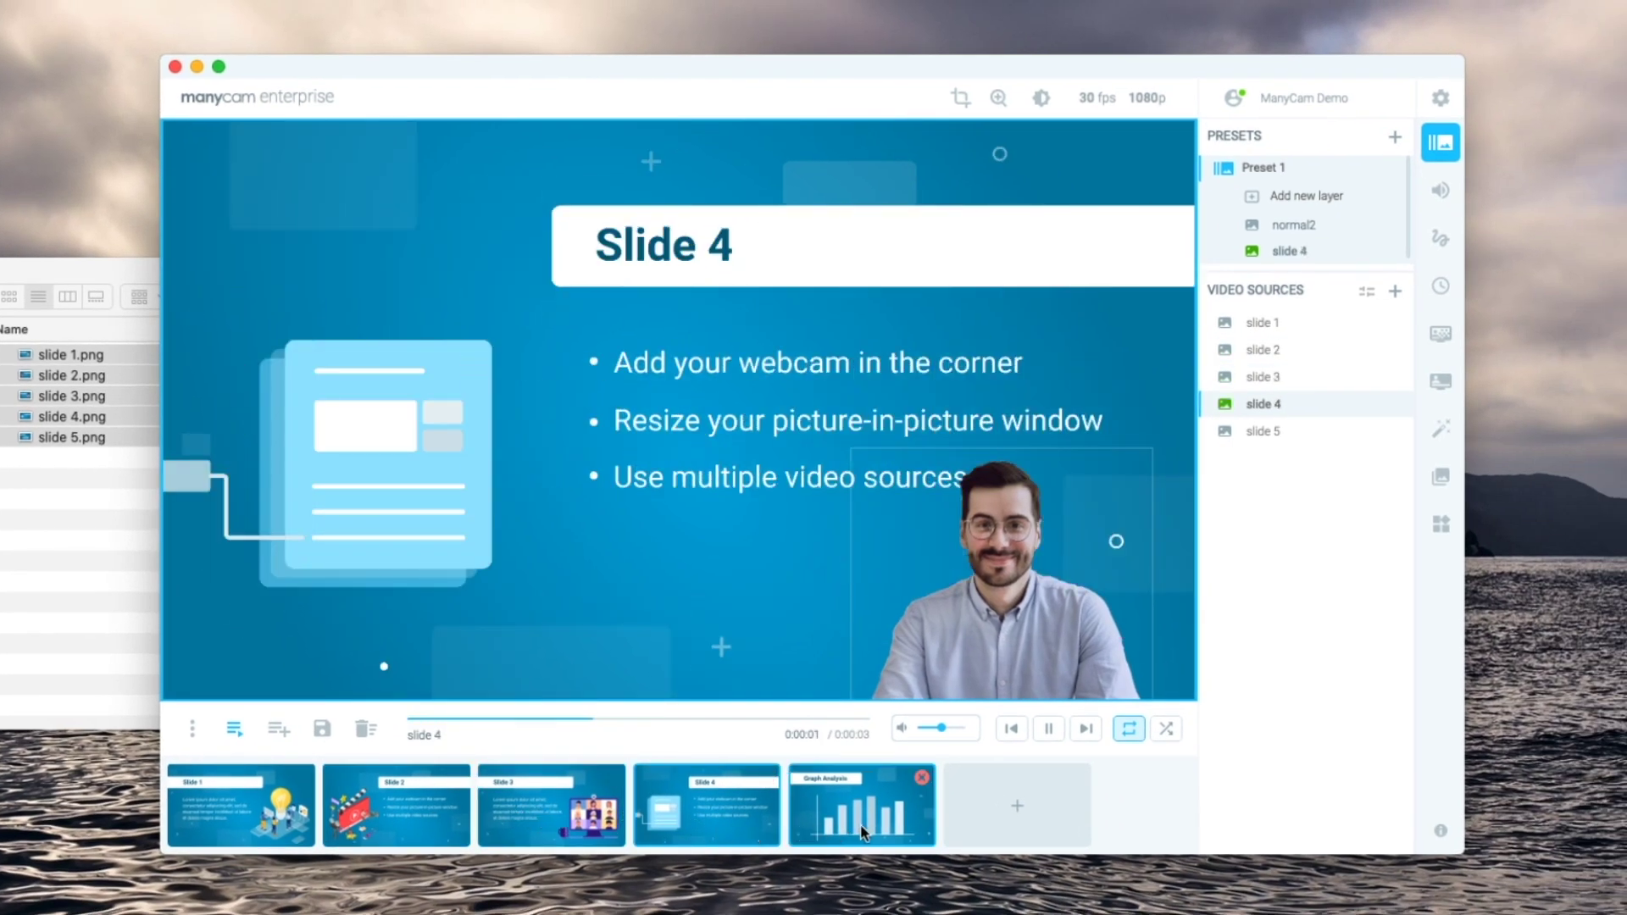
left_click(858, 825)
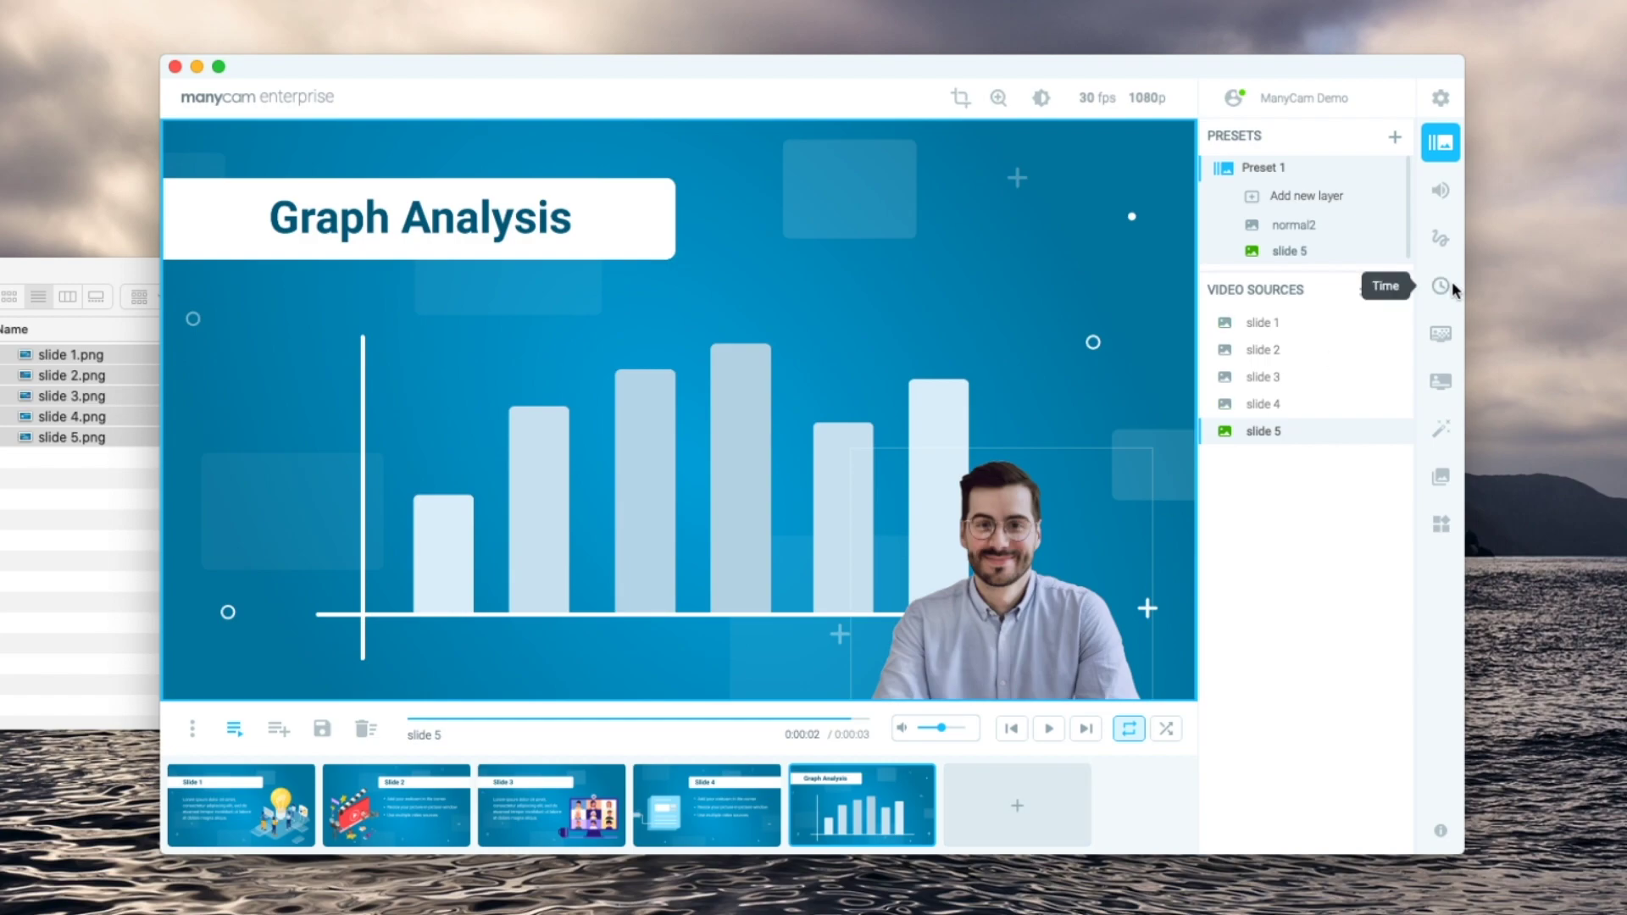
Step: Give each slide 3 minutes with a Crossfade transition and start the slide playlist
left_click(1366, 292)
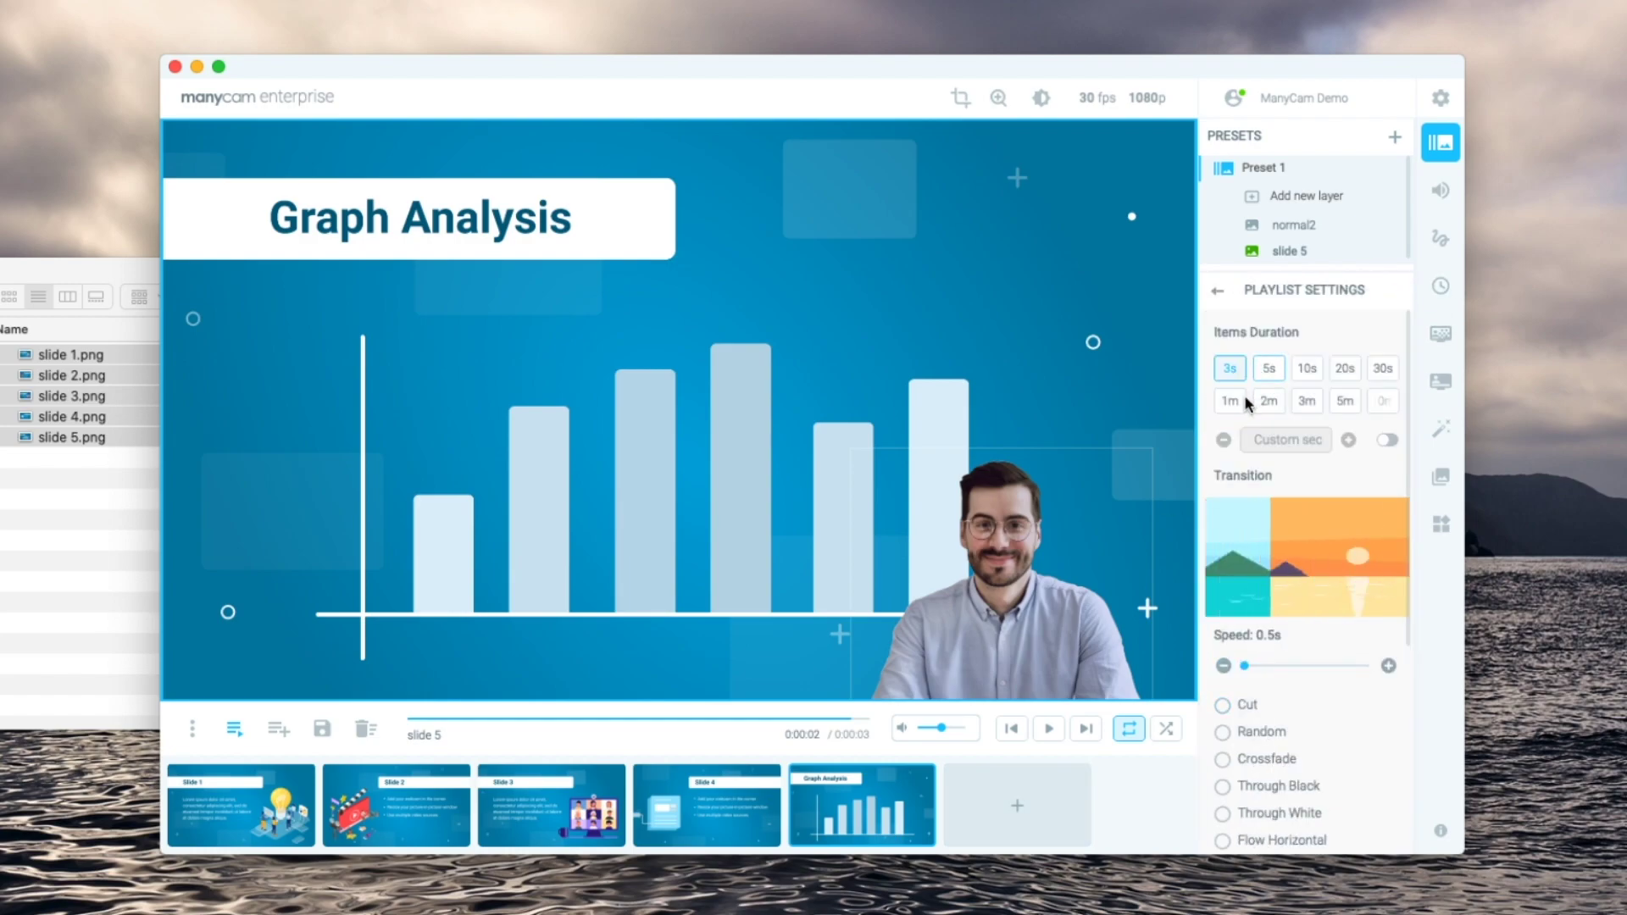
left_click(1307, 400)
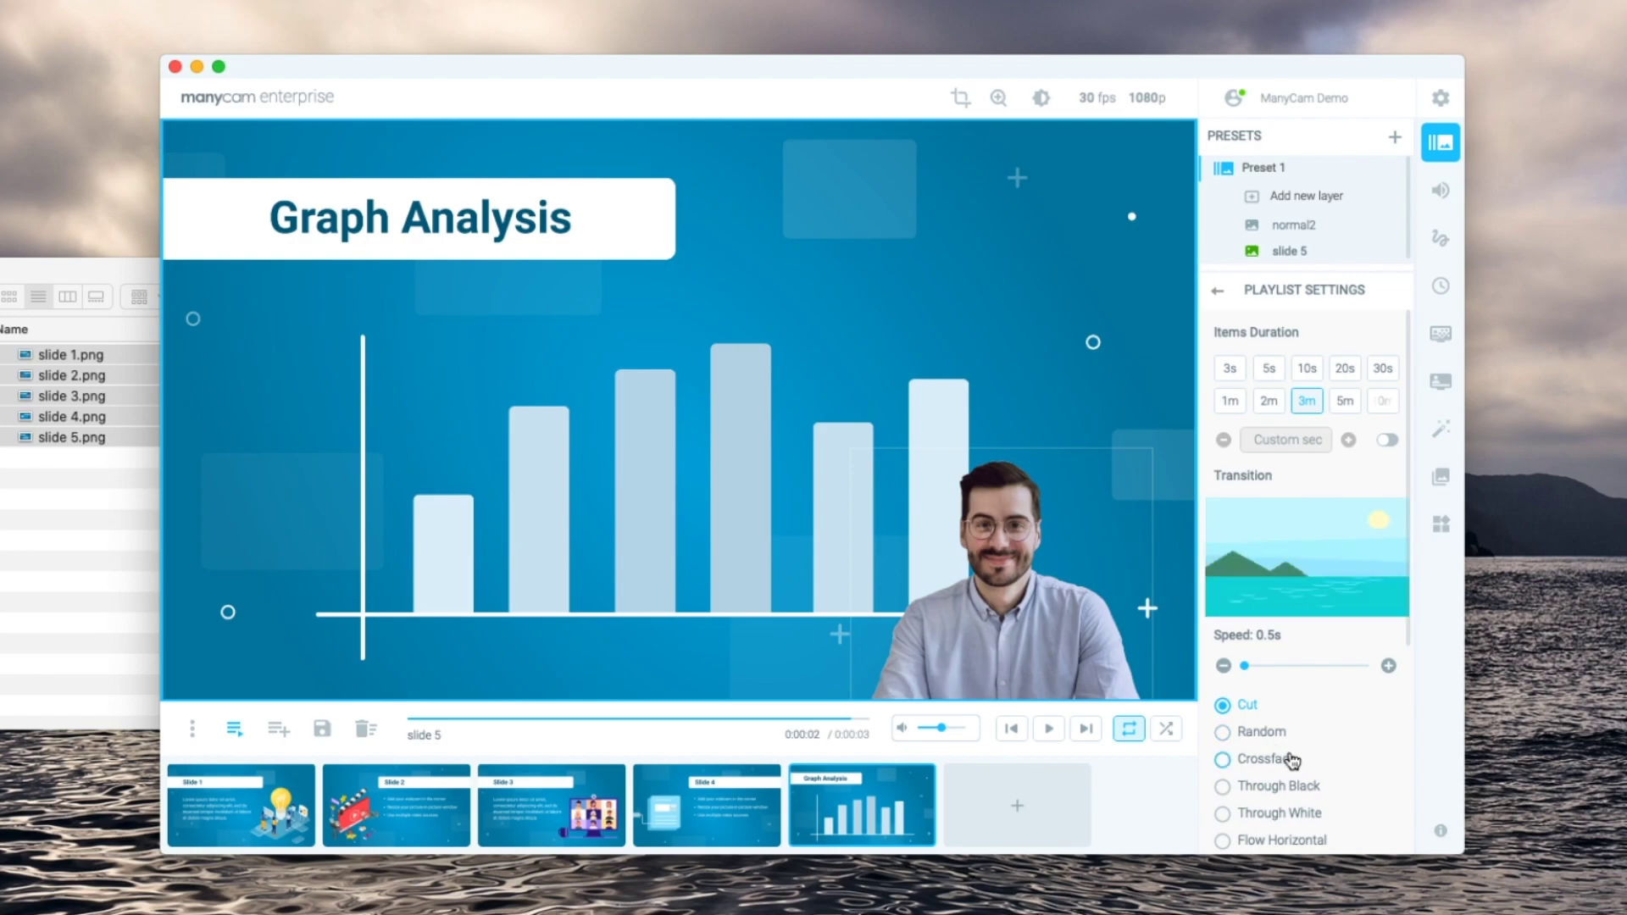
left_click(1223, 759)
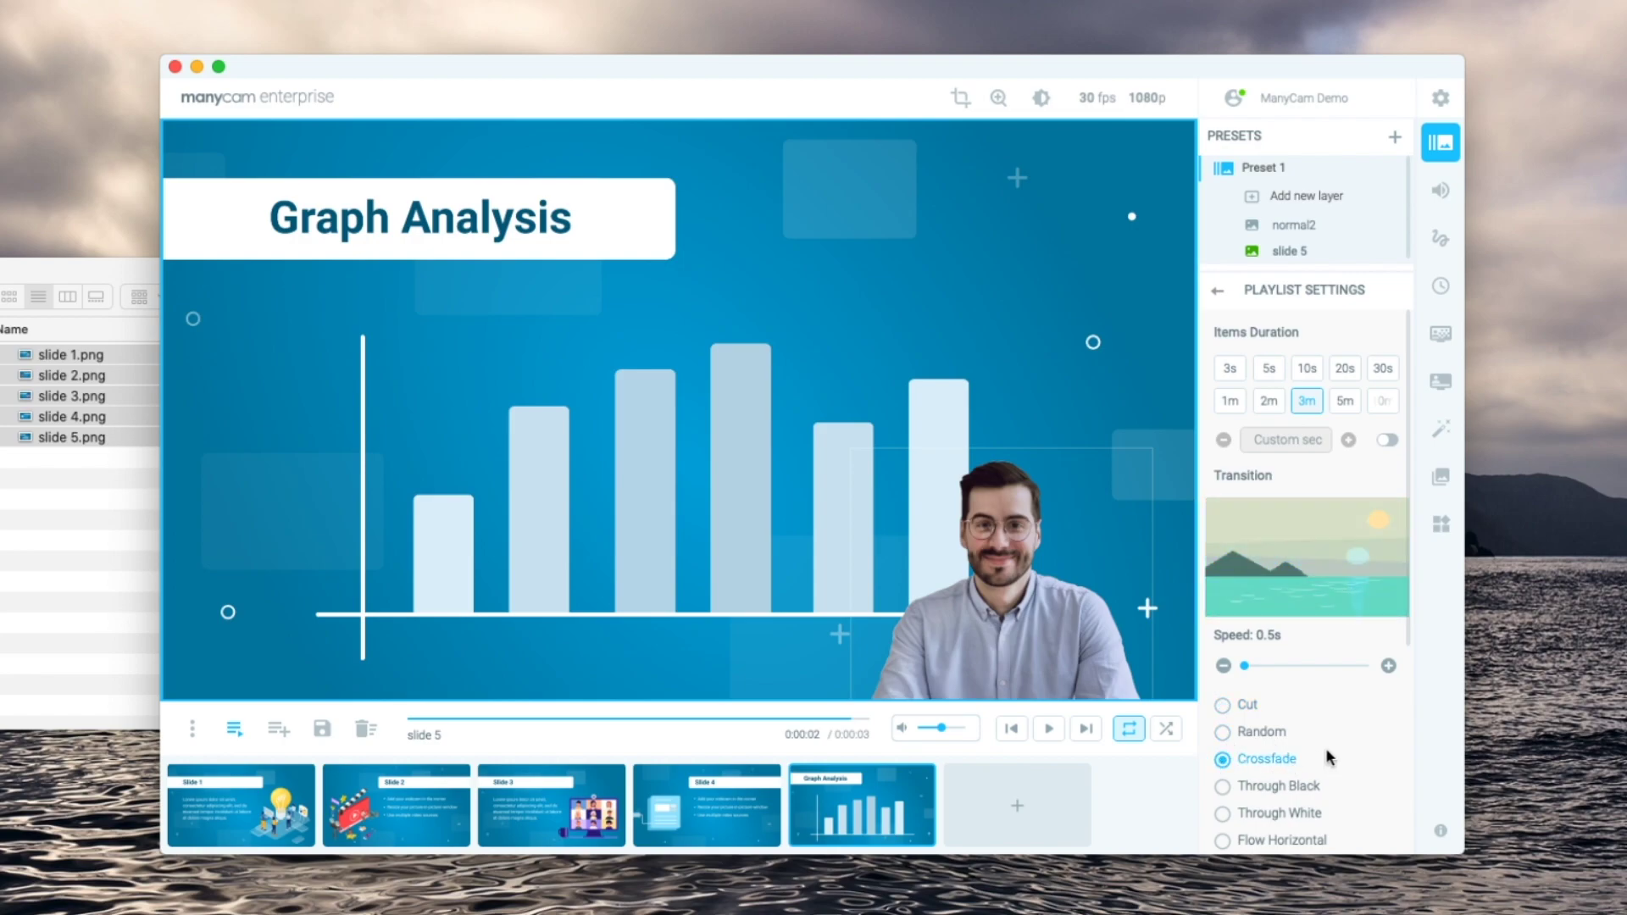
left_click(946, 749)
left_click(1049, 729)
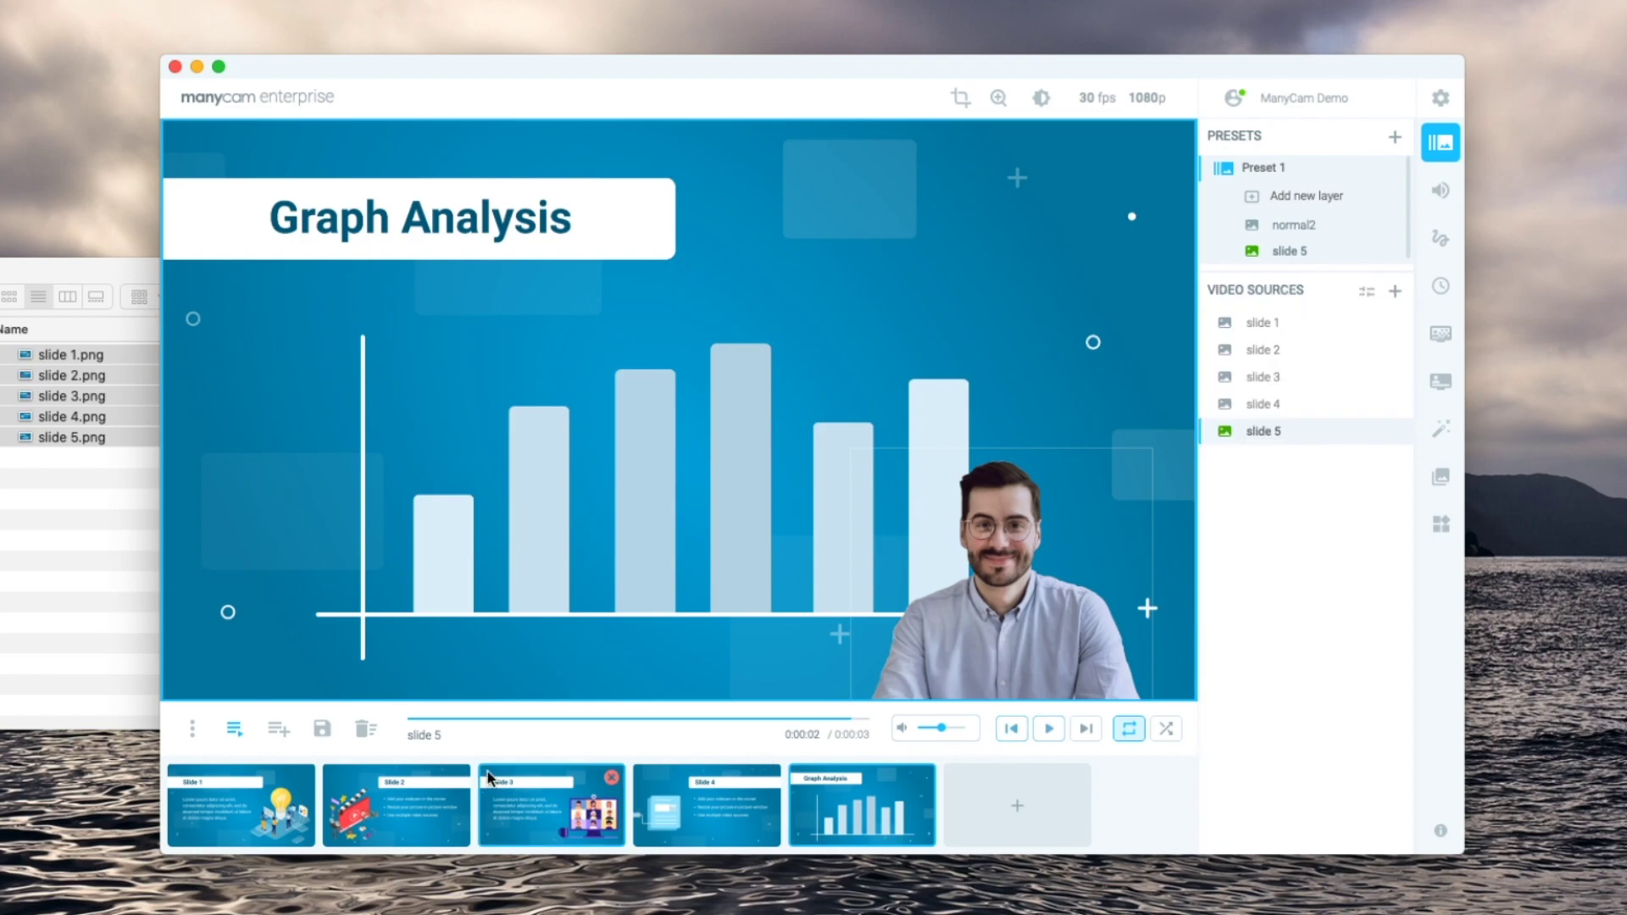
Step: Dismiss the source-type list without adding anything and exit the playlist view
left_click(966, 795)
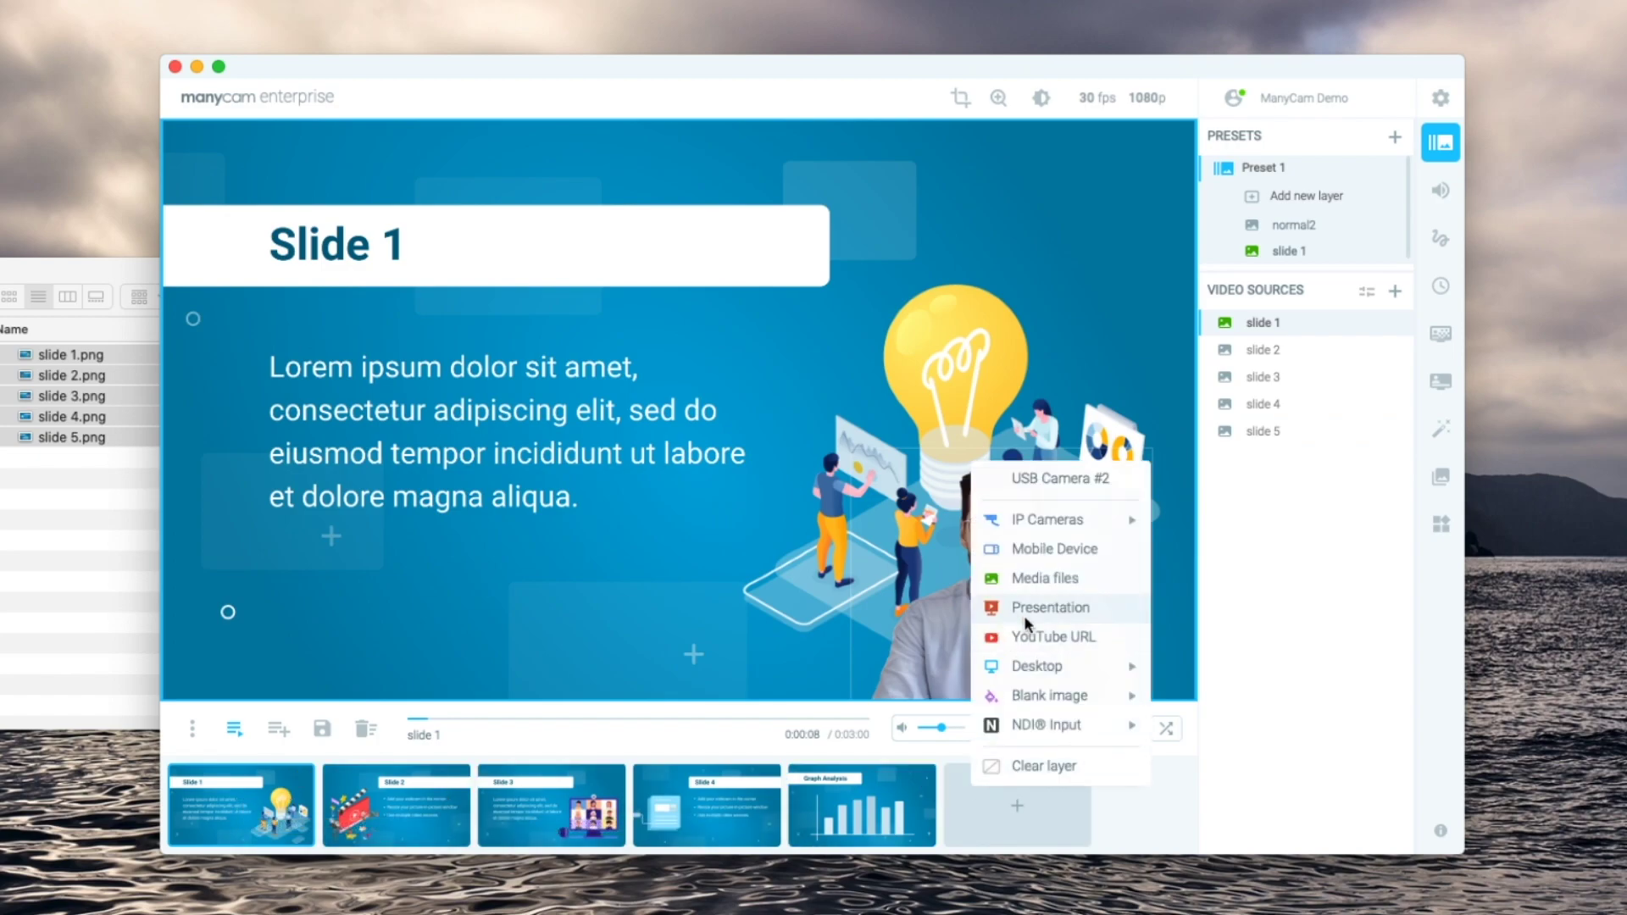
left_click(932, 703)
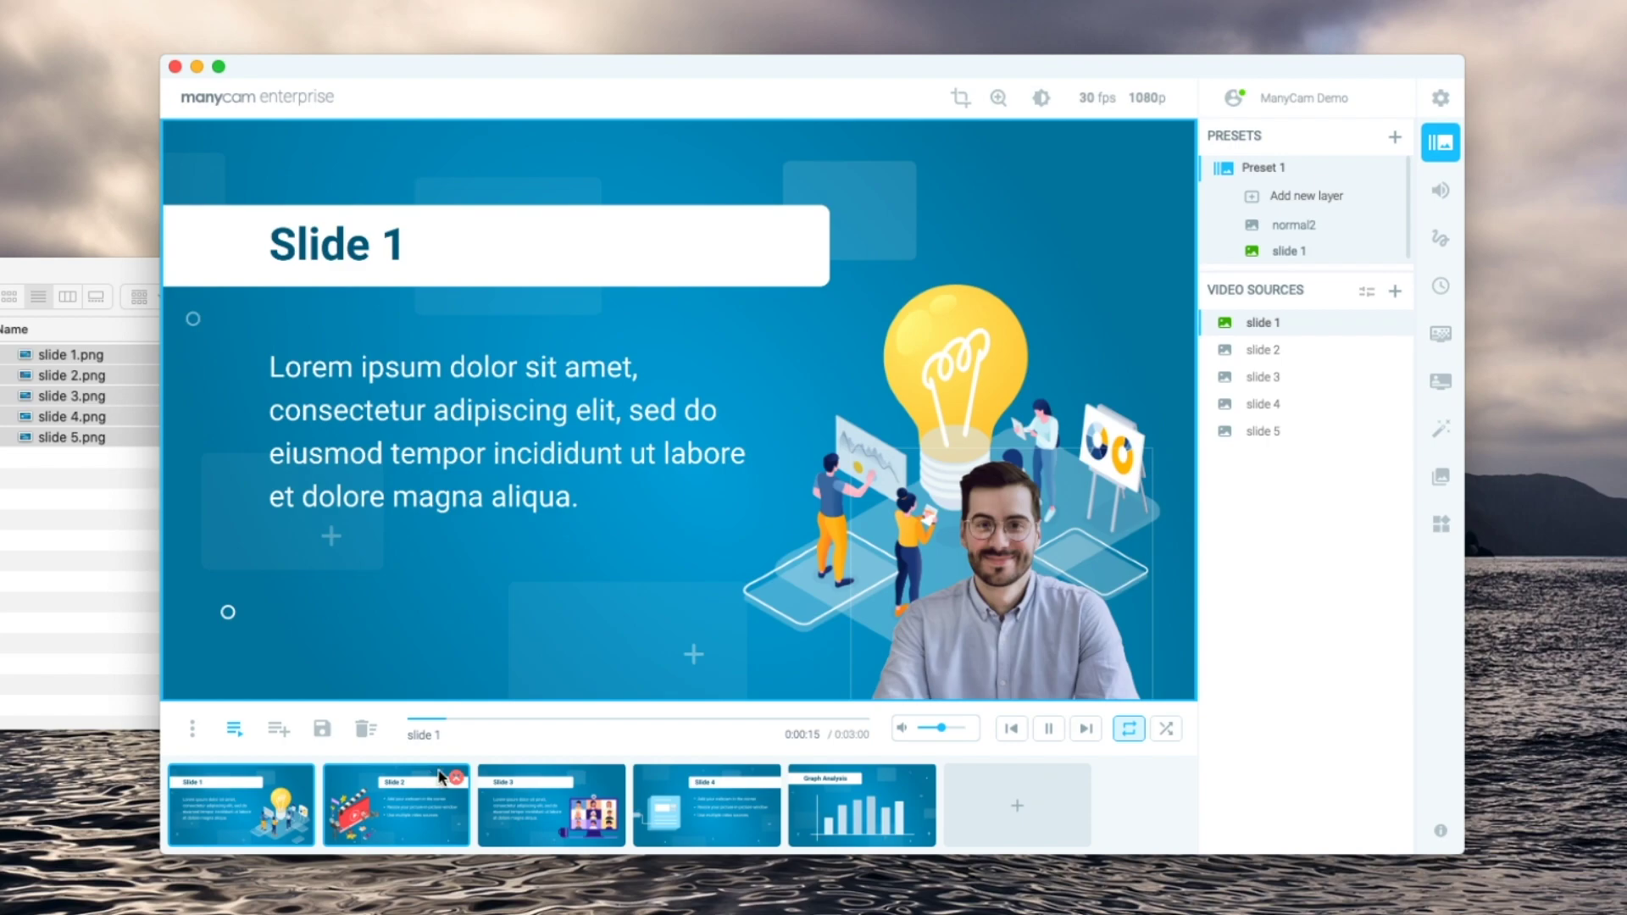
left_click(238, 735)
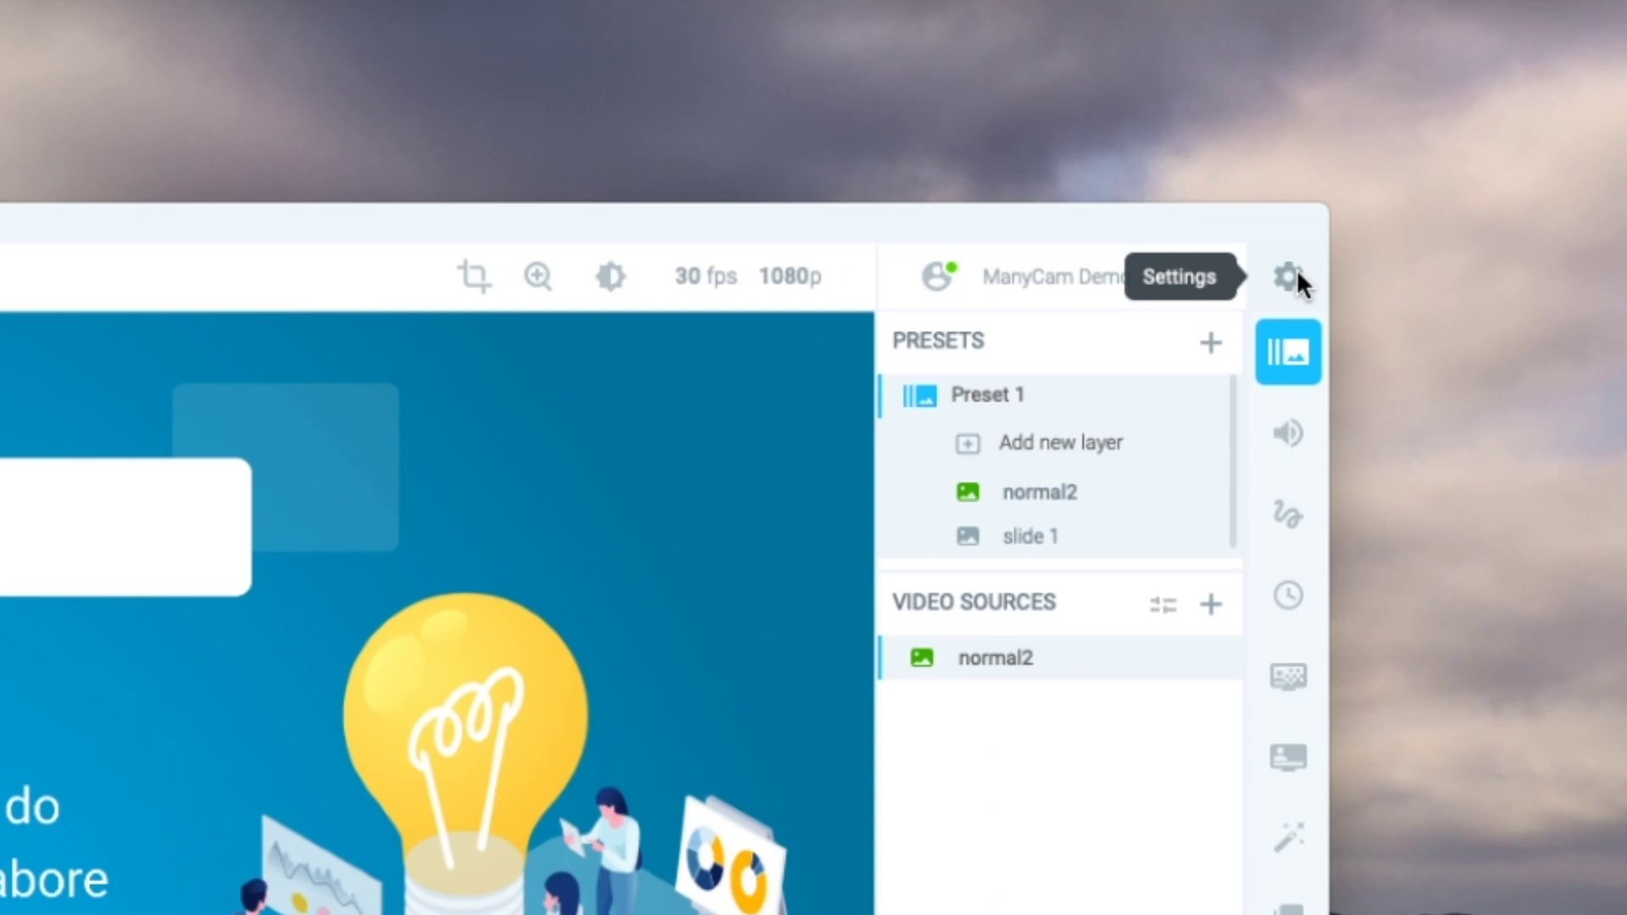
Step: Turn on Global for the Next/Previous playlist item hotkey in Hotkeys settings, then close settings
left_click(1436, 101)
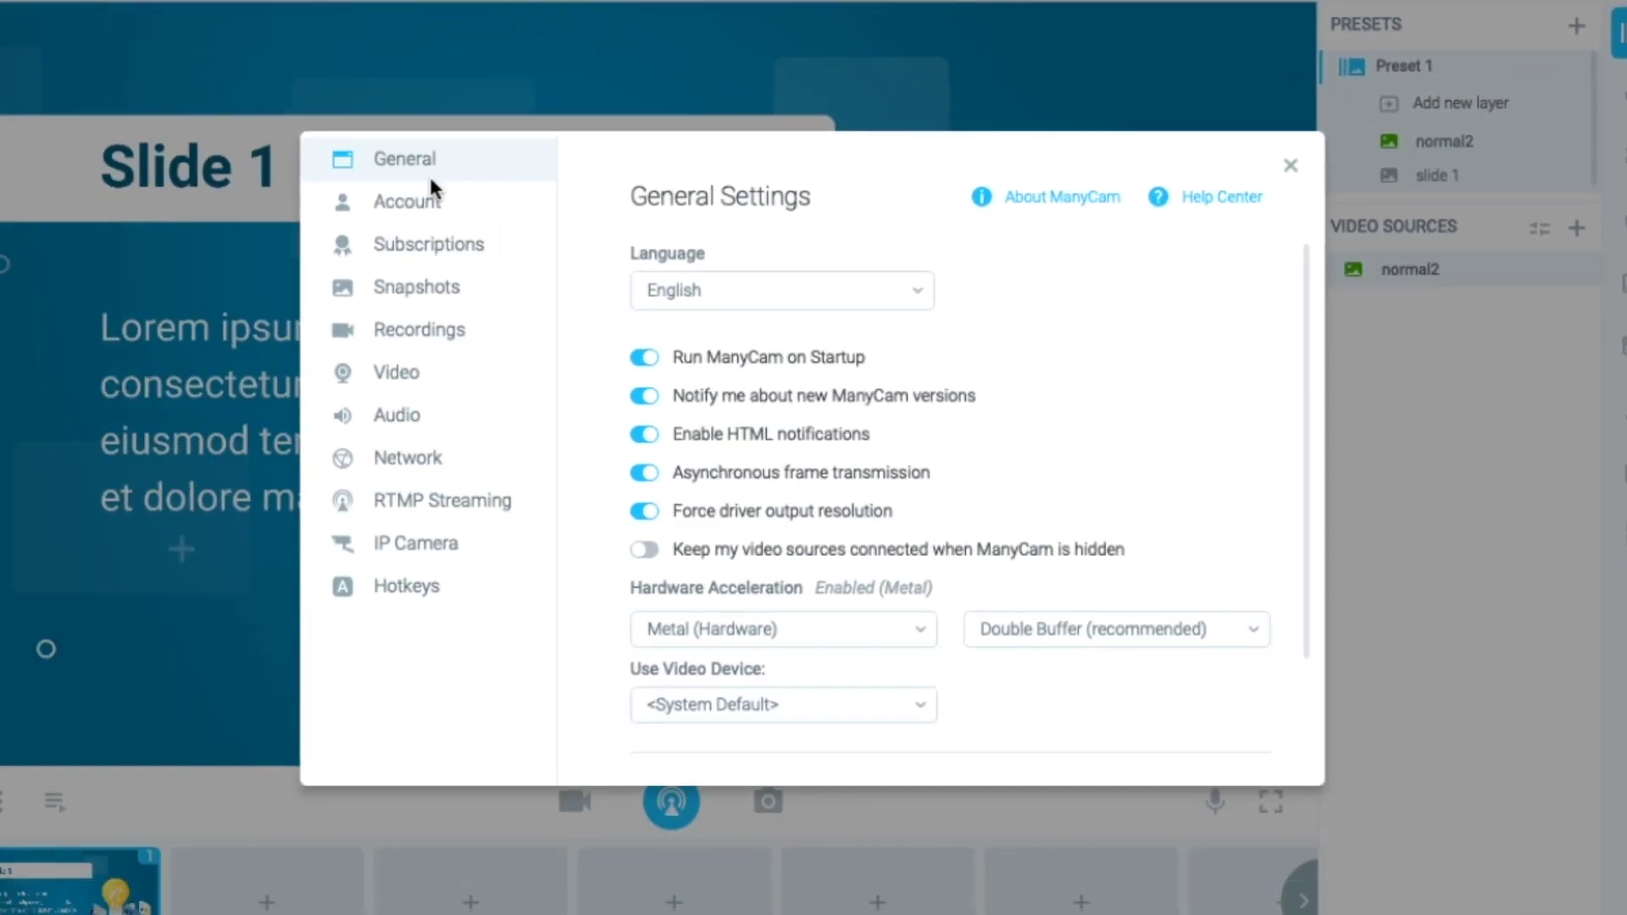
left_click(416, 583)
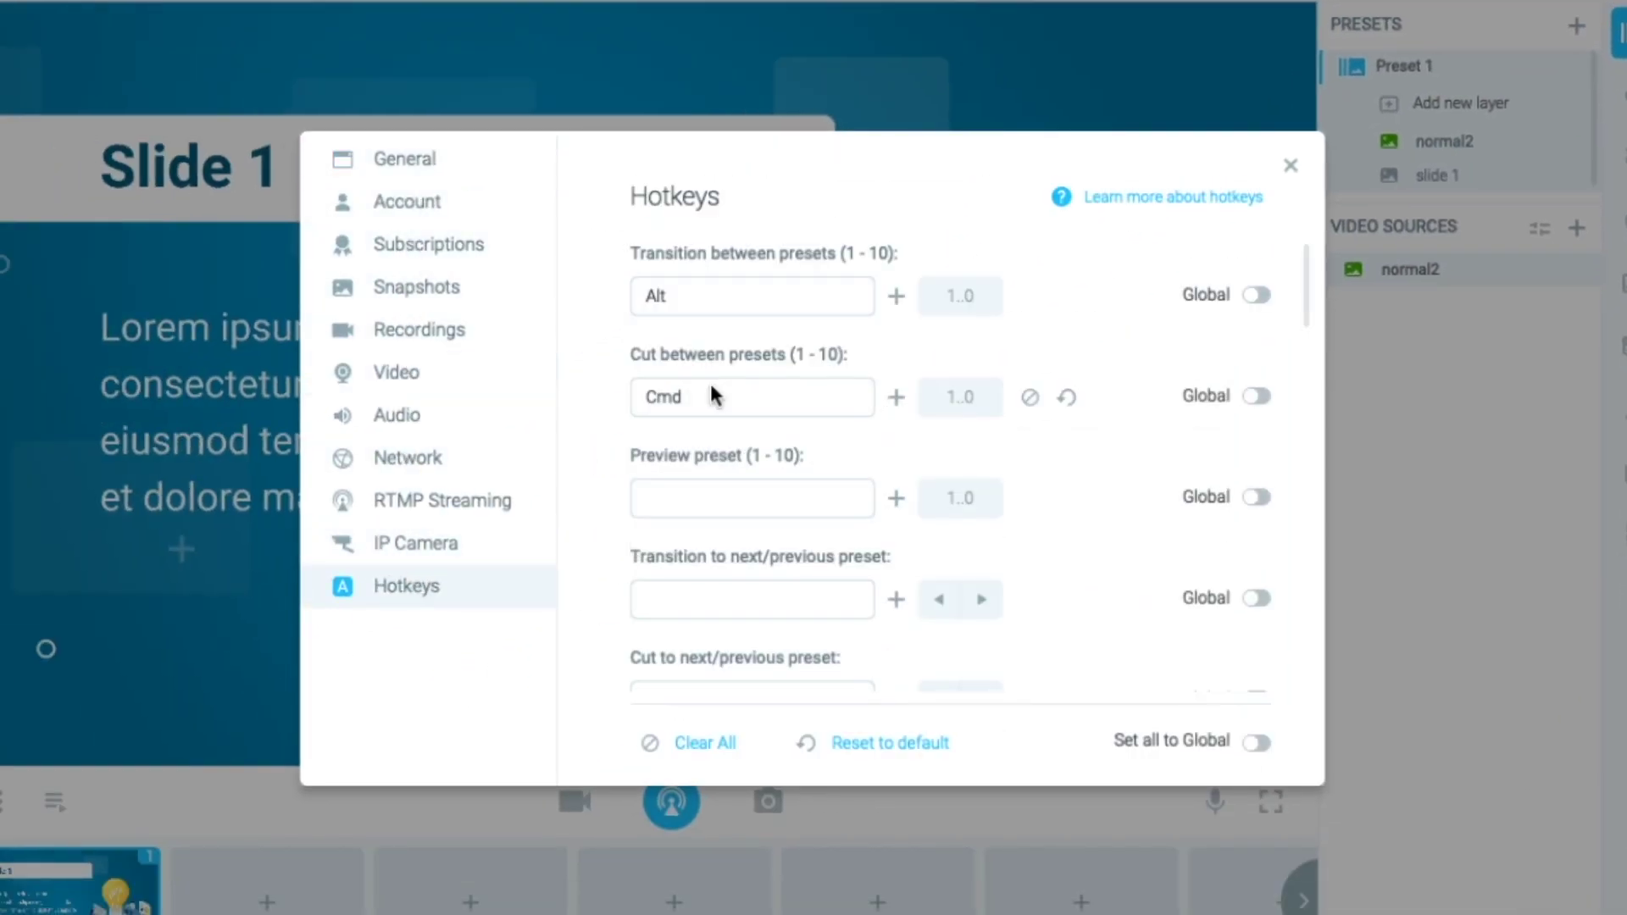
scroll(746, 373, "down", 5)
scroll(640, 373, "up", 1)
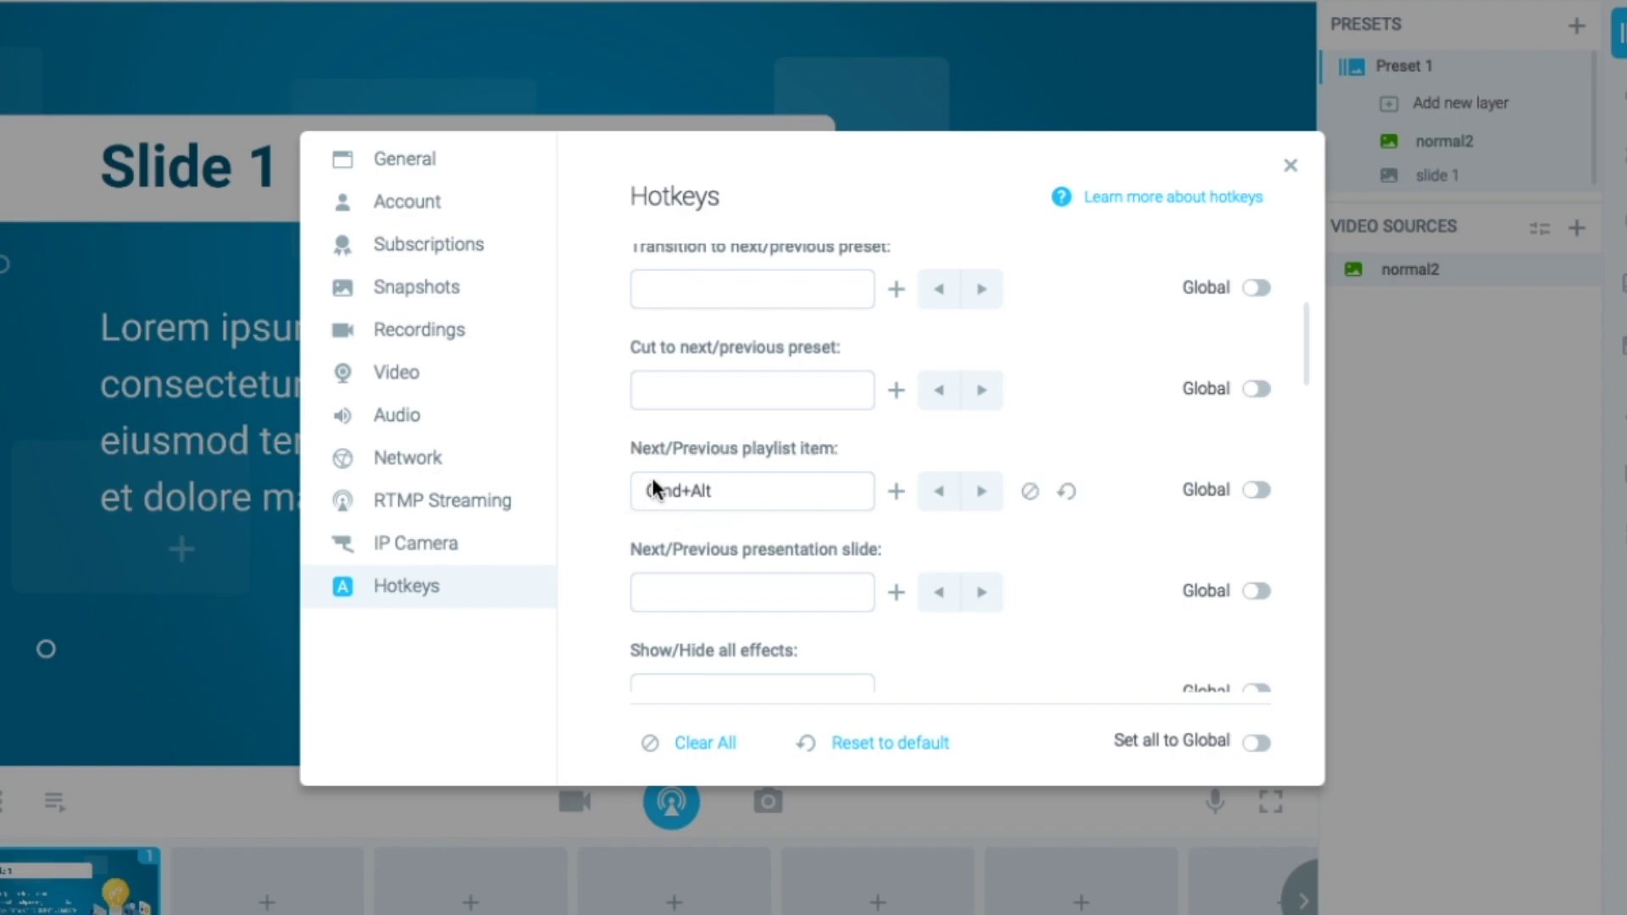
scroll(657, 483, "down", 1)
left_click(1257, 456)
left_click(1288, 166)
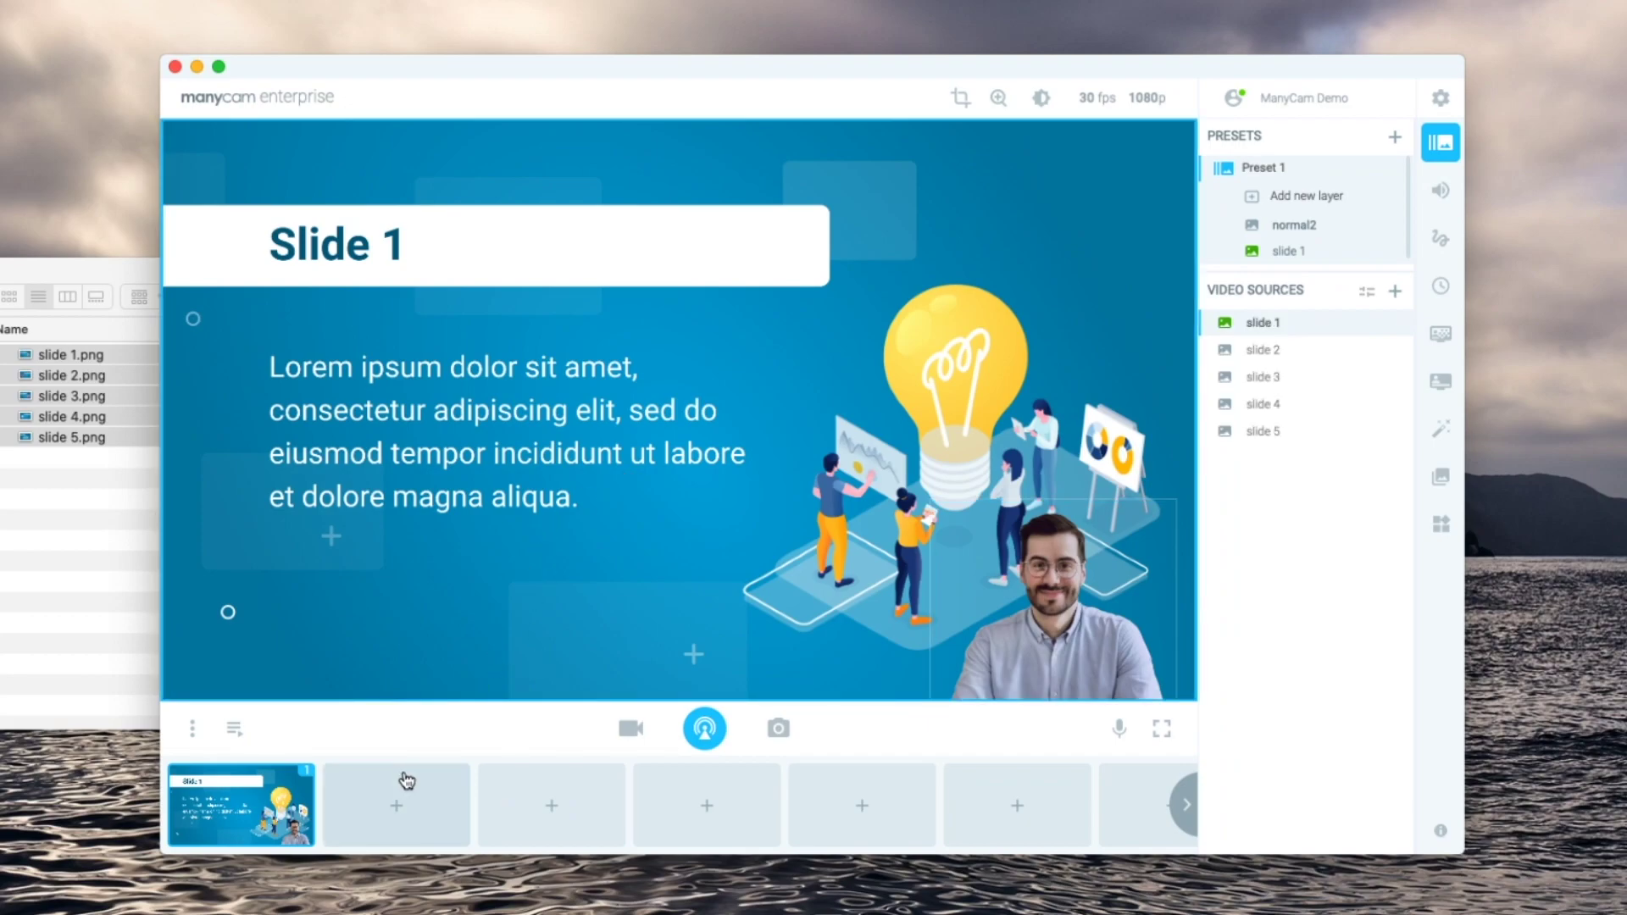
Step: Step forward through the slides to Graph Analysis with the hotkey, then back to Slide 2
key("ctrl+Right")
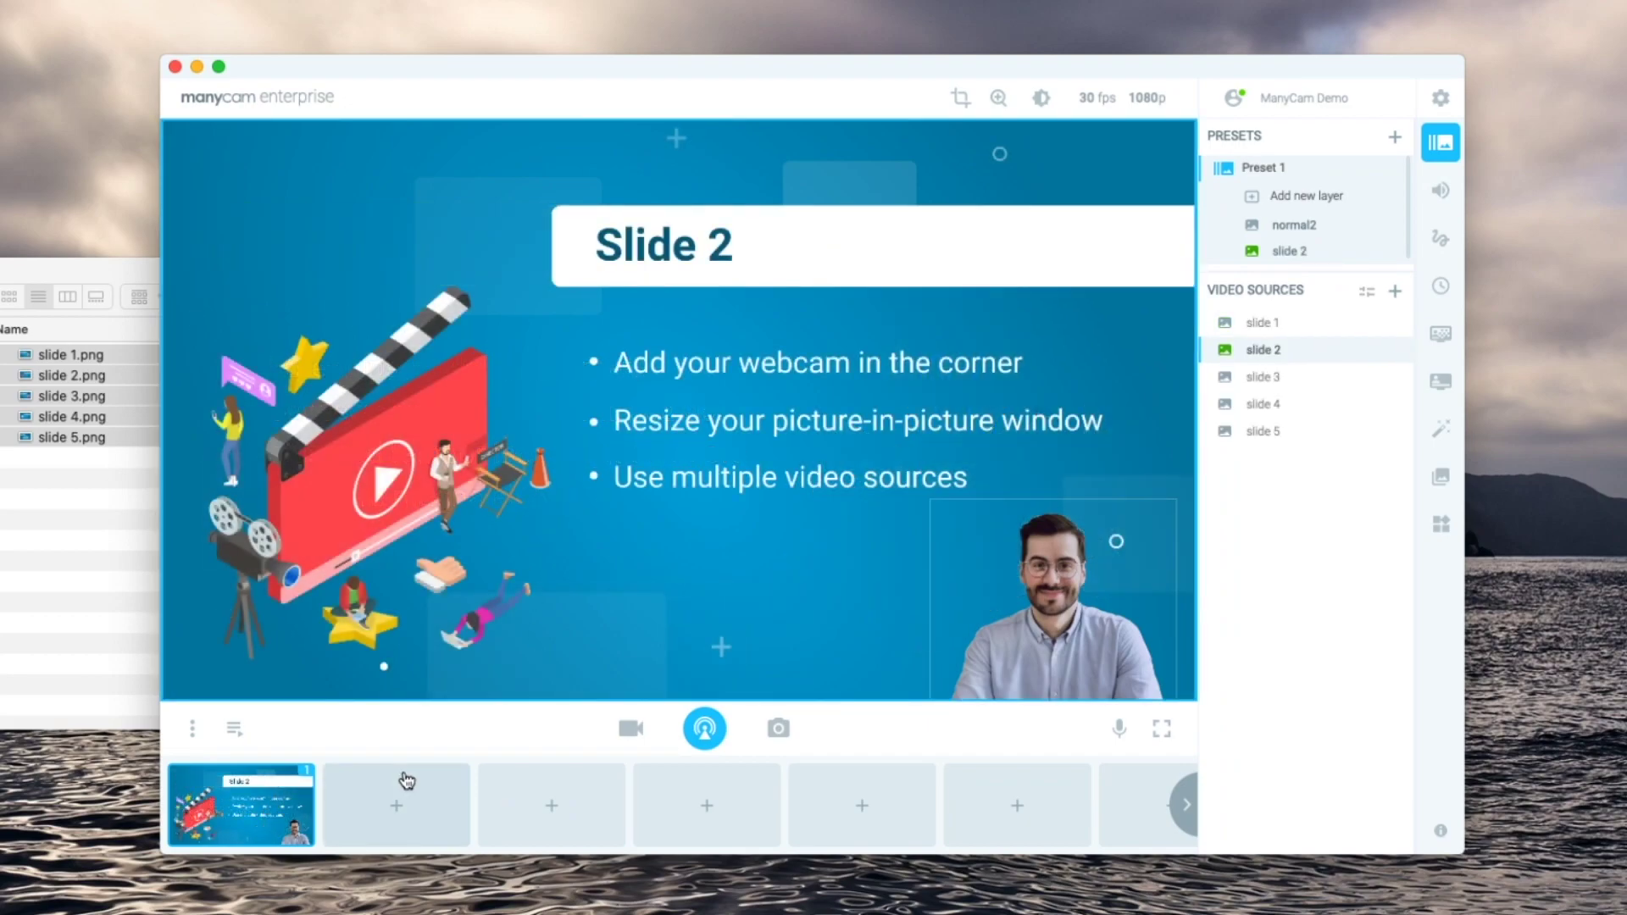
key("ctrl+Right")
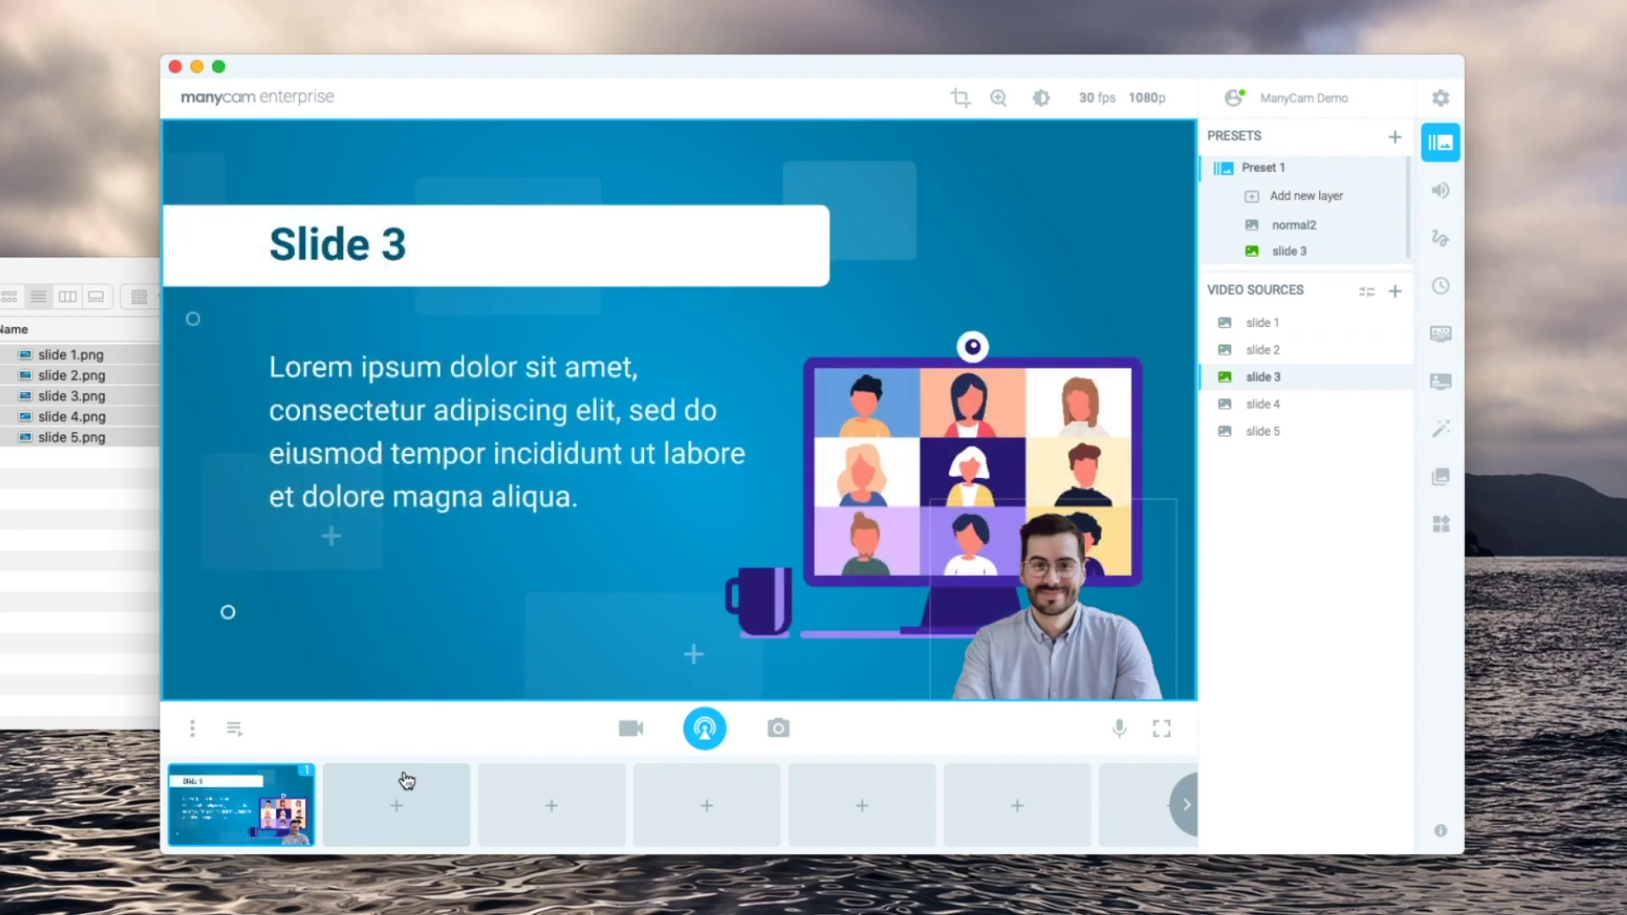
key("ctrl+Right")
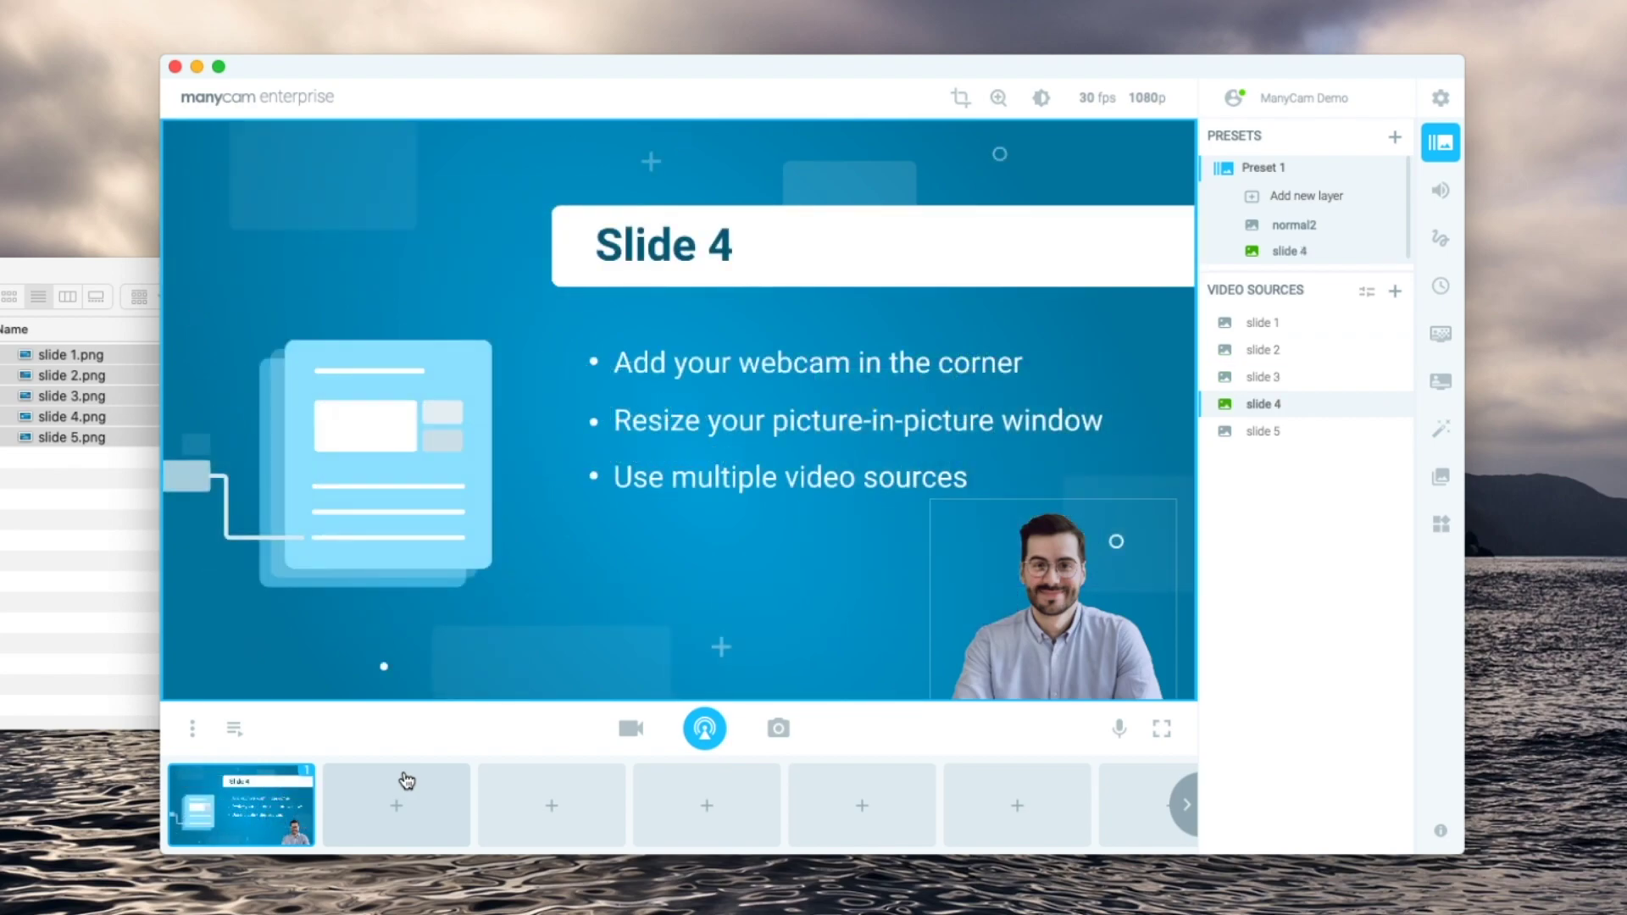
key("super+alt+Right")
key("super+alt+Left")
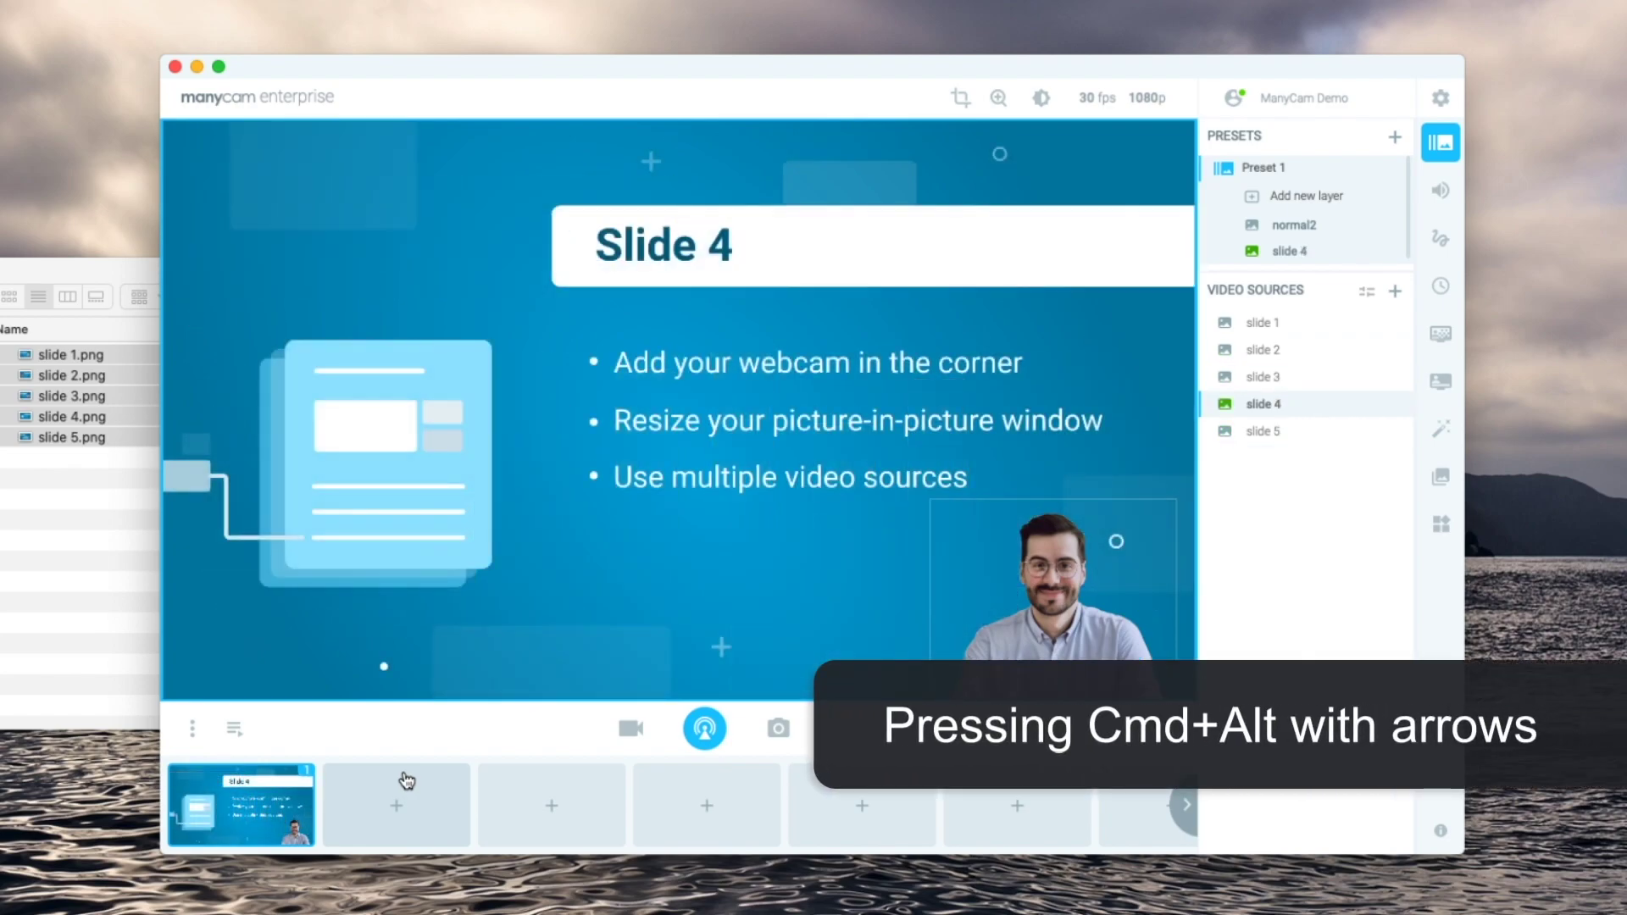
key("super+alt+Left")
key("super+alt+Left")
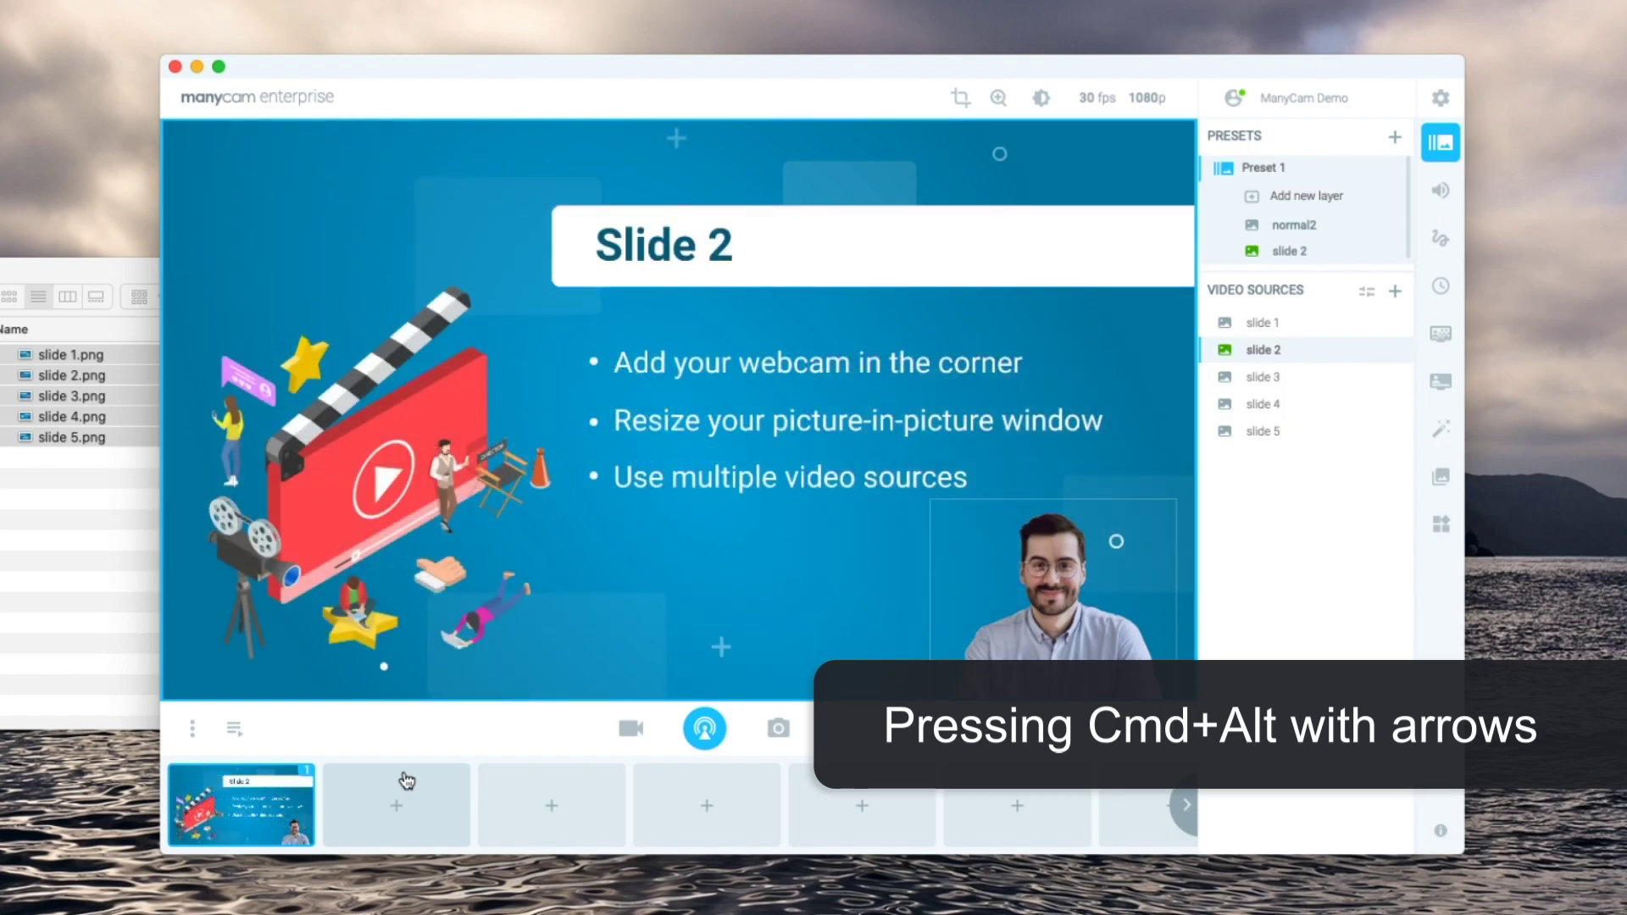
key("super+alt+Left")
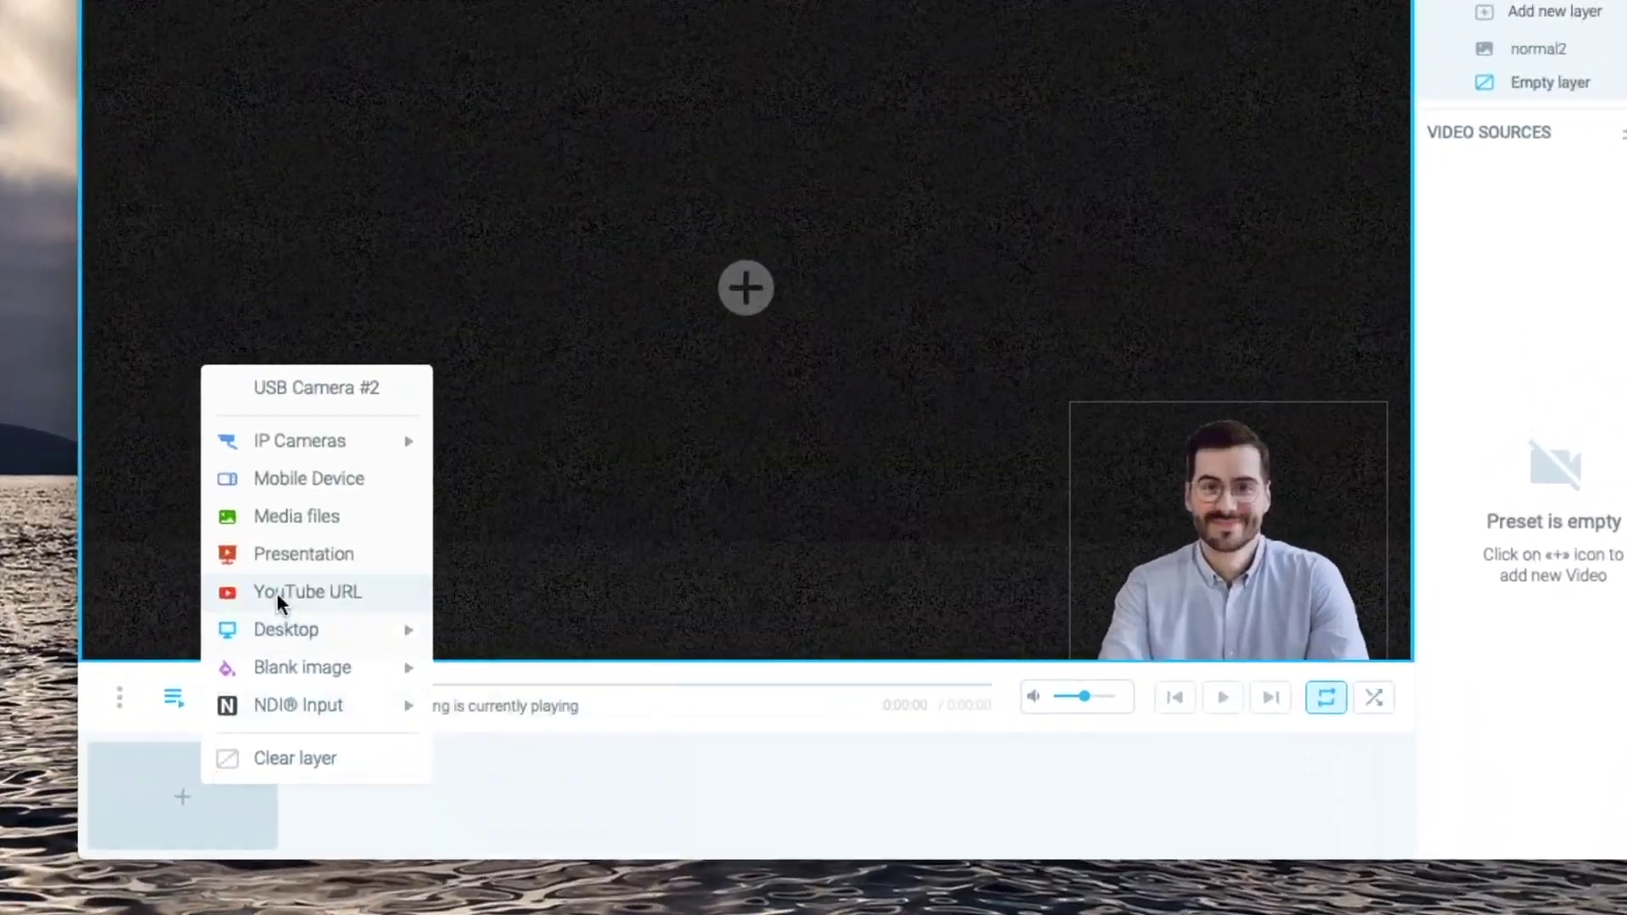
Step: Paste the 'How to Screencast your Desktop' YouTube link as a playlist source and confirm
left_click(278, 596)
type("https://www.youtube.com/watch?v=eg5c4P1j2hg")
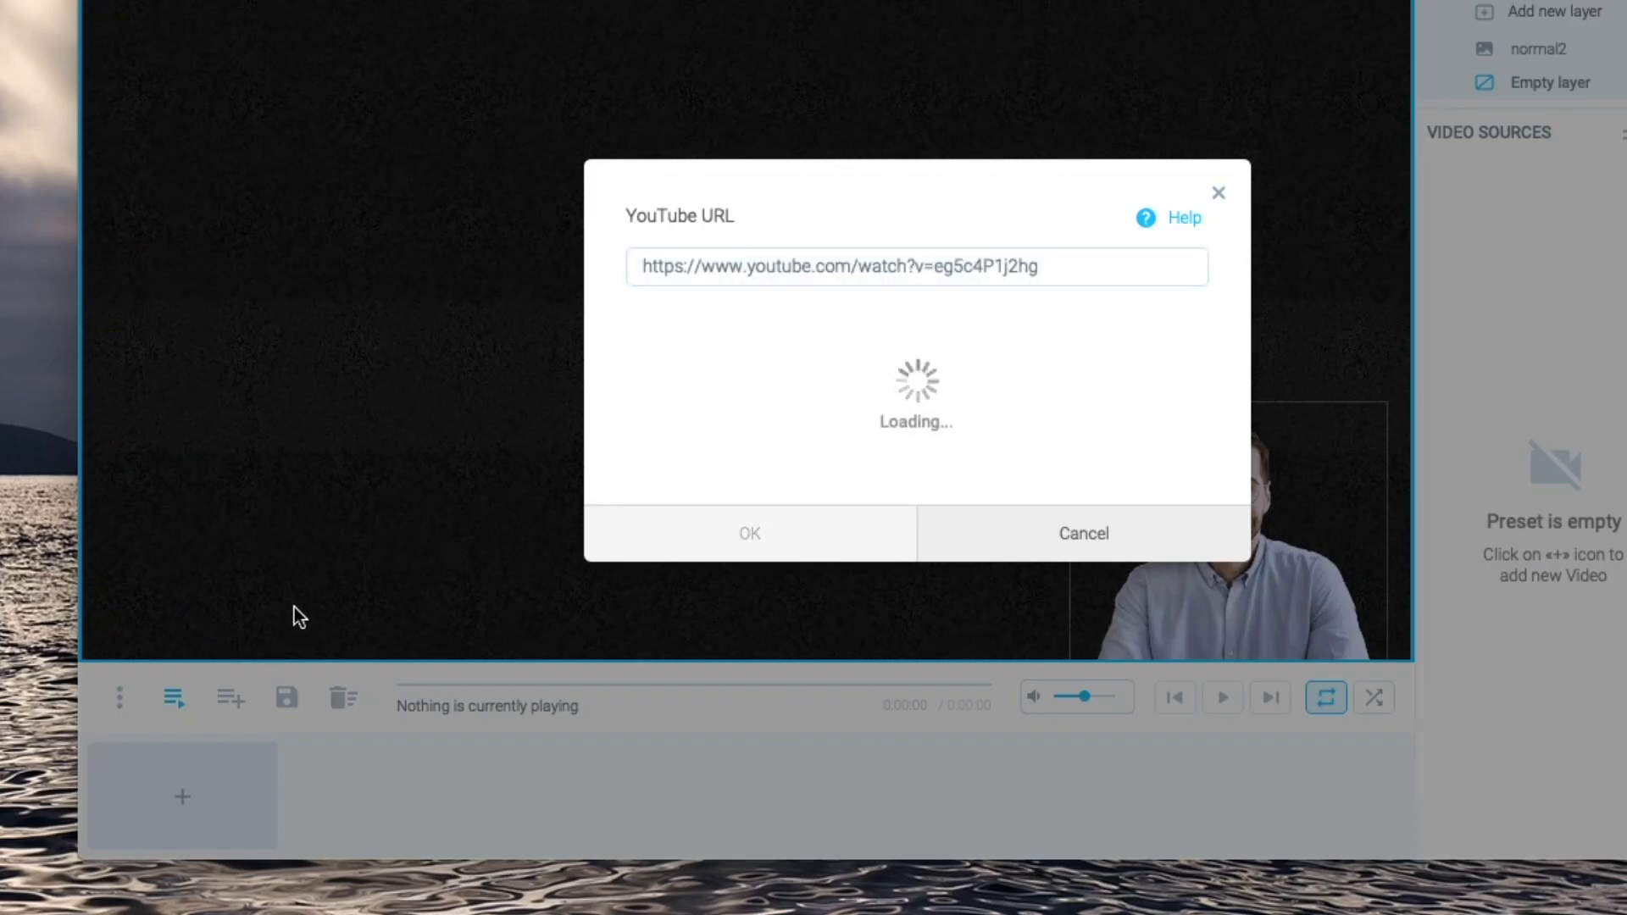
left_click(745, 535)
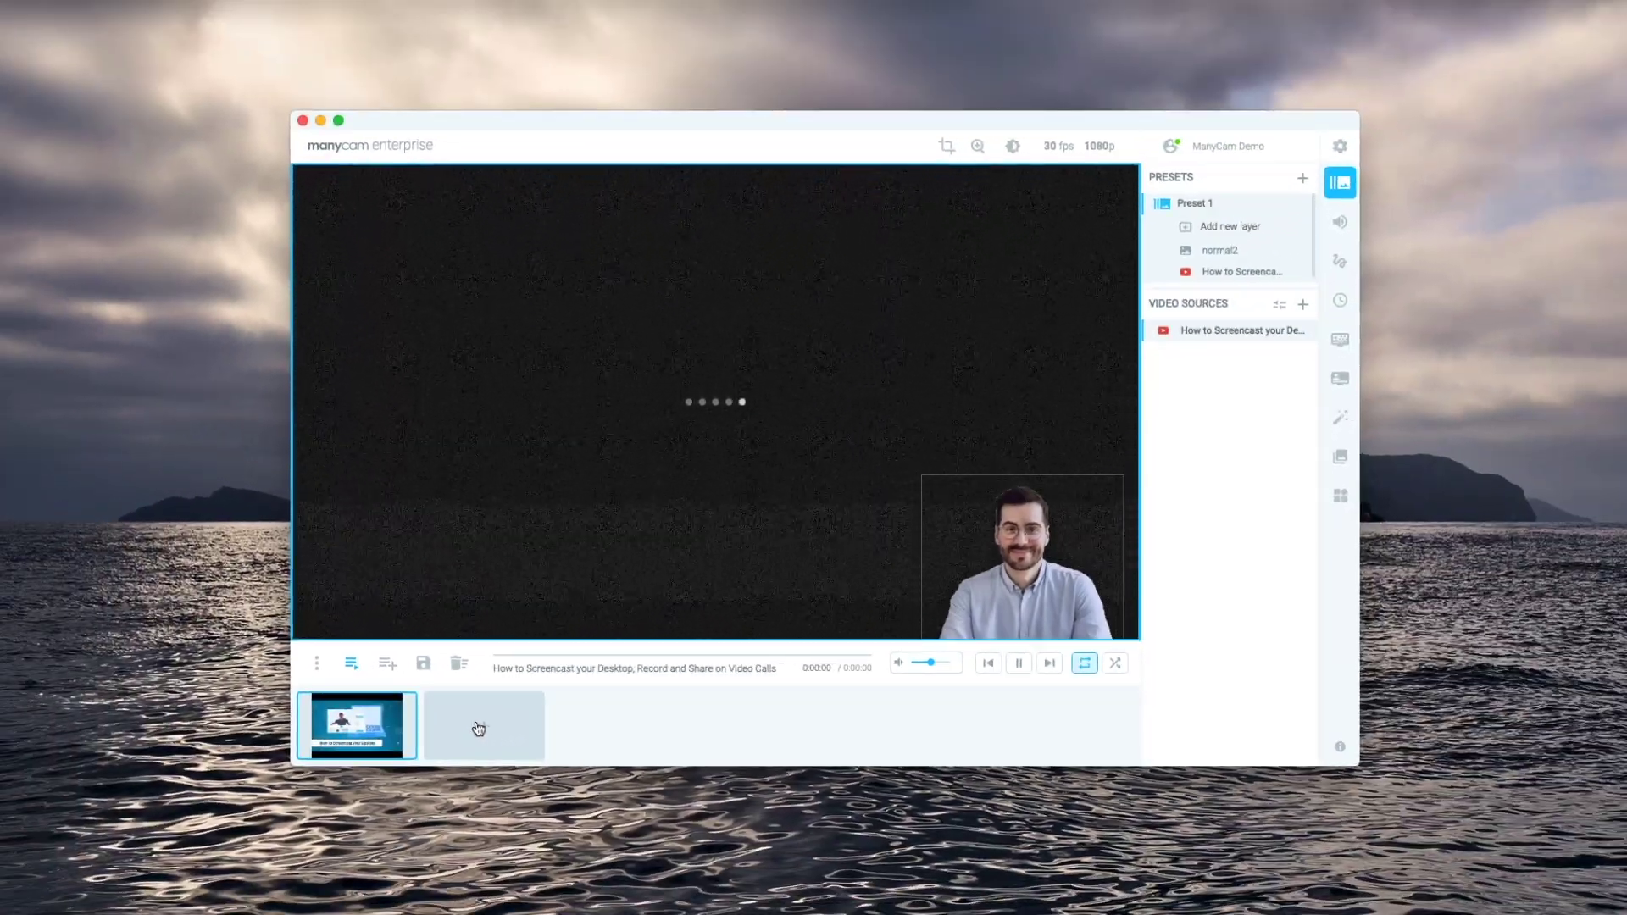
Step: Add the Lower thirds Tutorial ManyCam video file to the playlist and switch playback to it
left_click(479, 729)
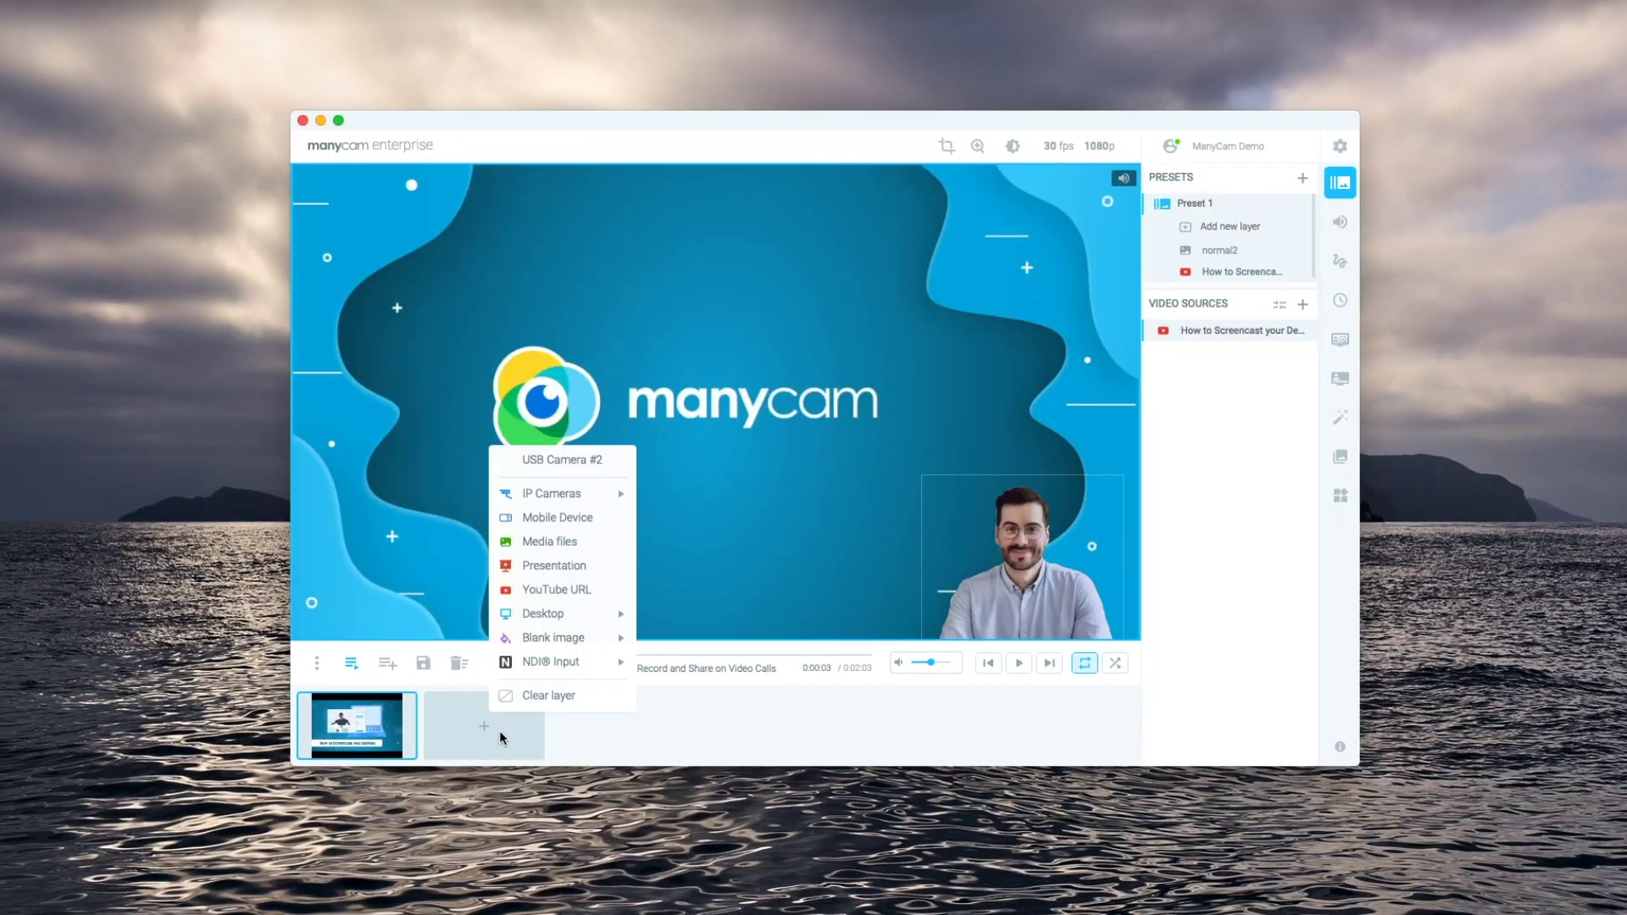
left_click(531, 543)
double_click(601, 283)
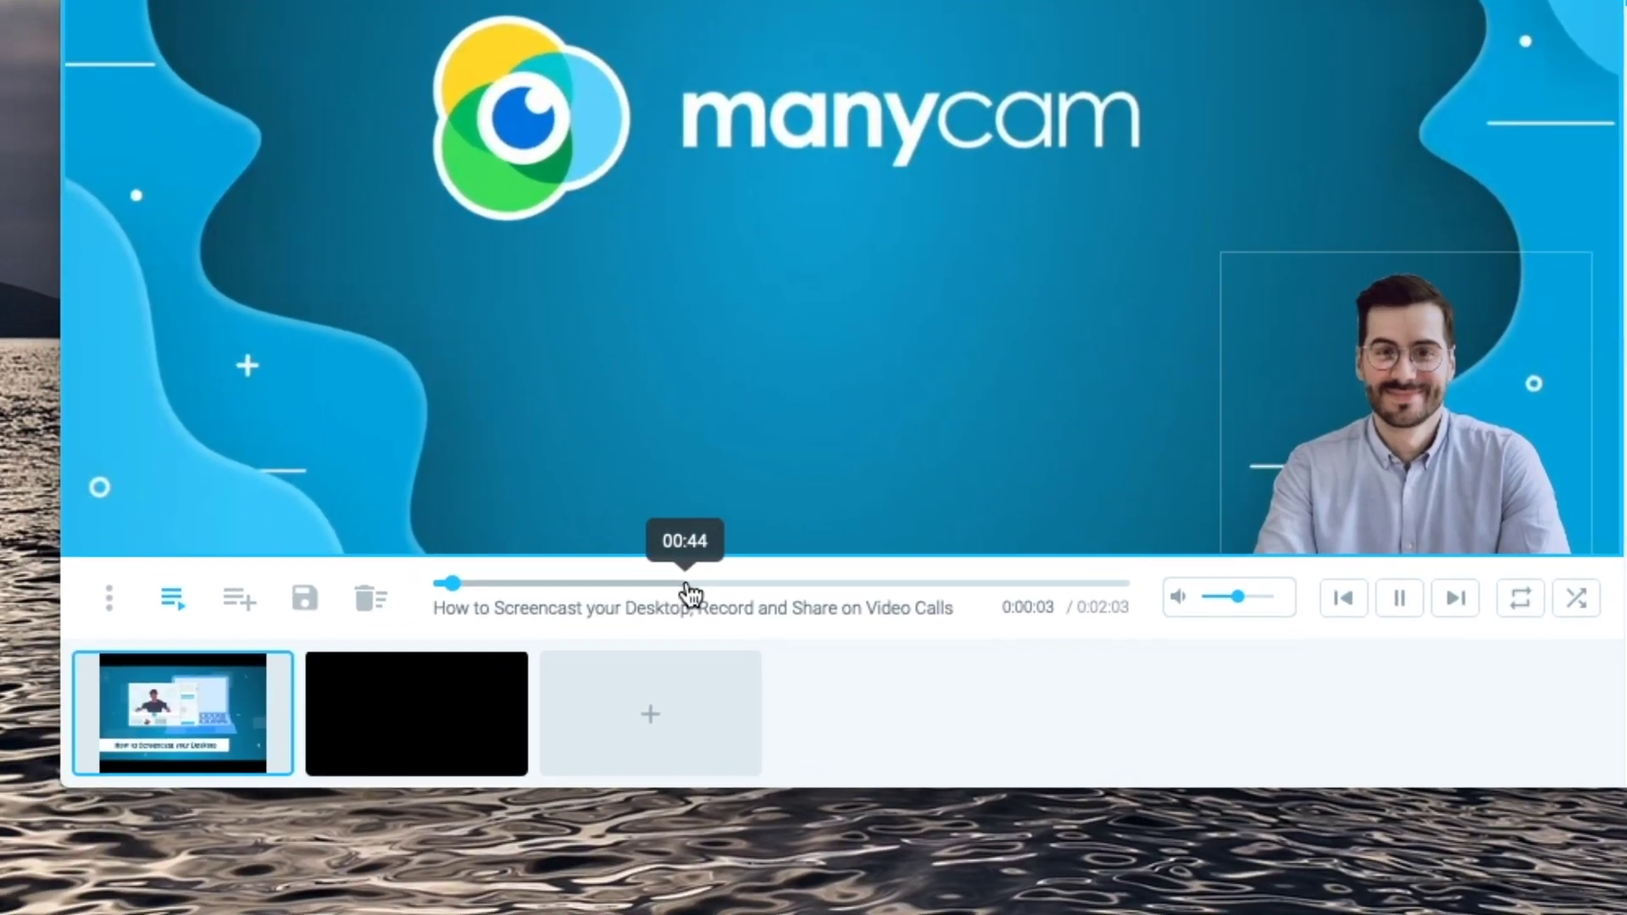
left_click(715, 585)
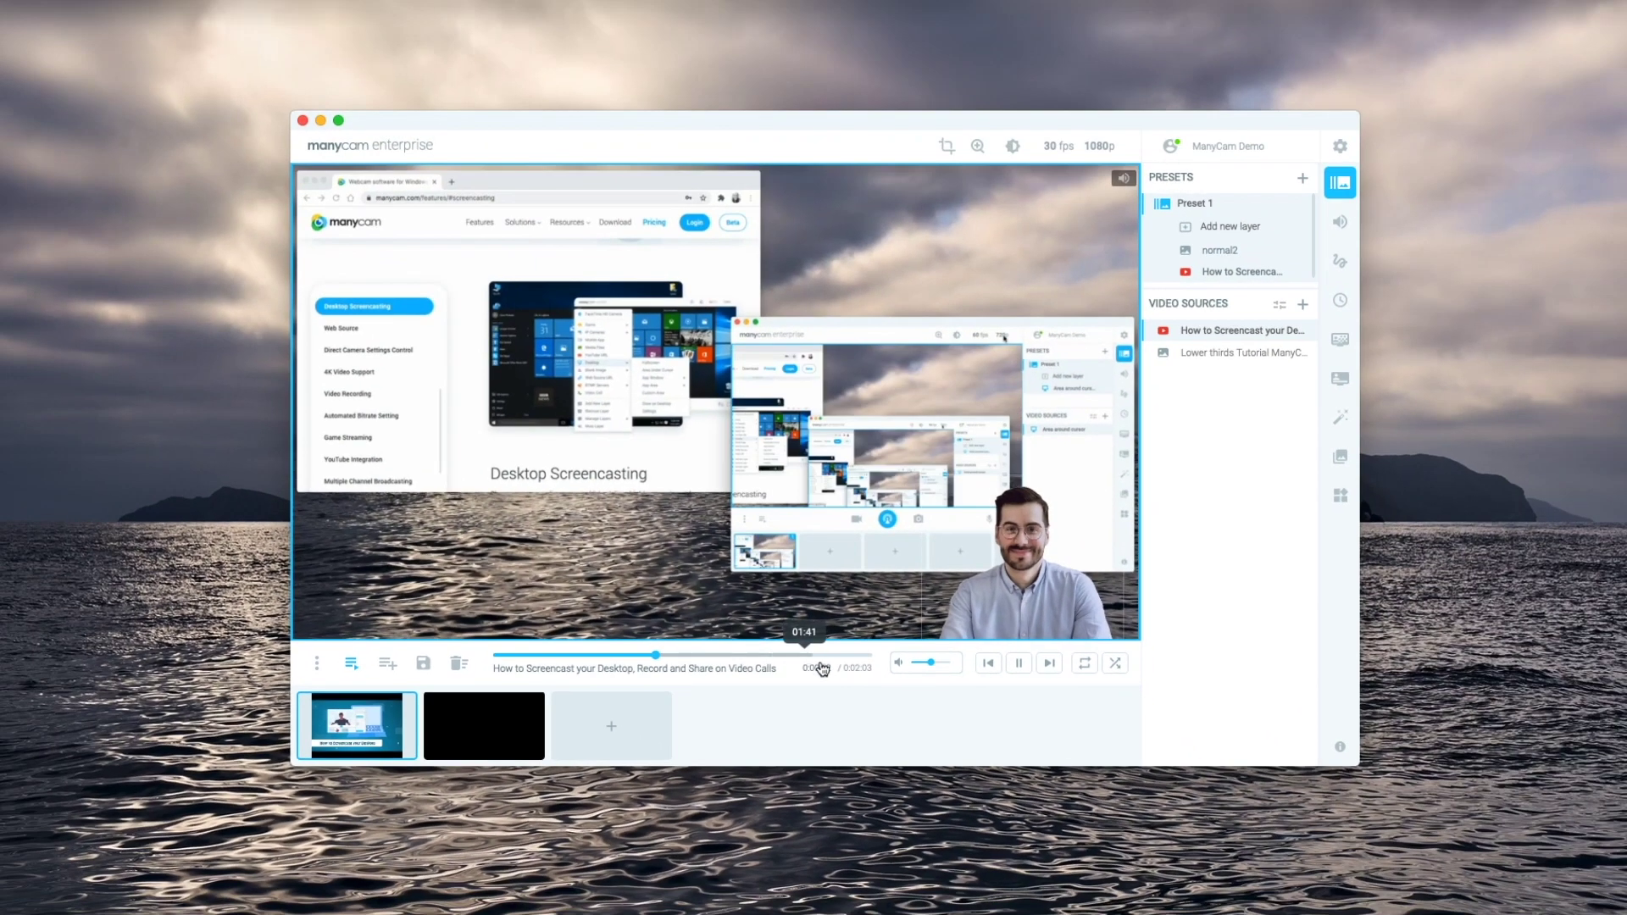
left_click(1050, 663)
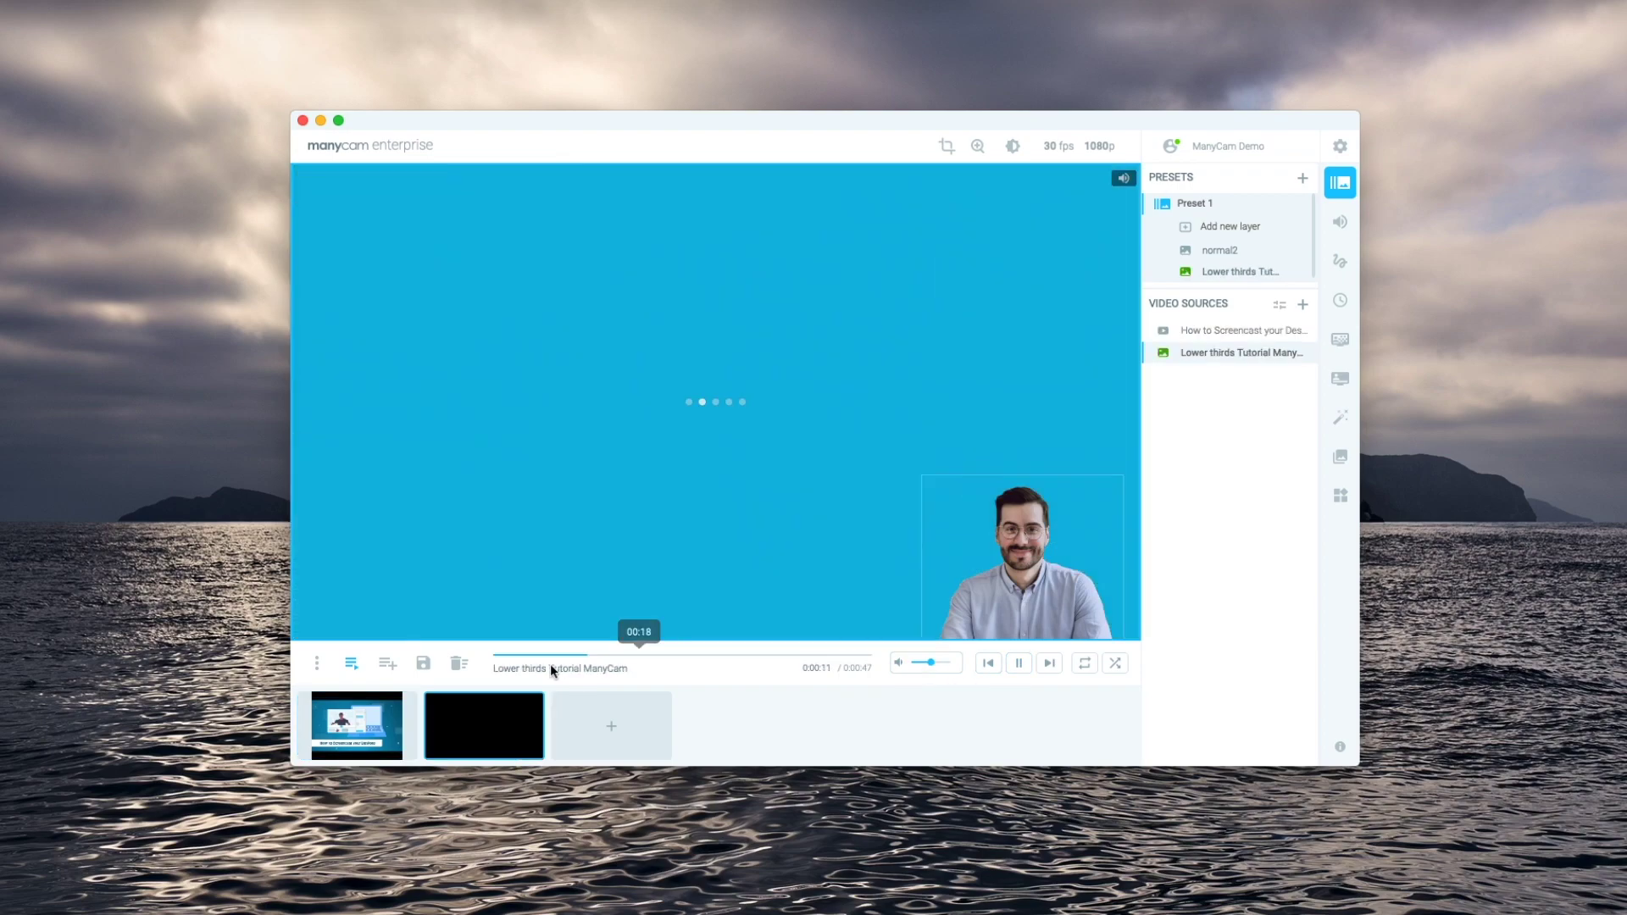
Step: Exit playlist mode, open Virtual Background, then go back to the Presets view
left_click(350, 666)
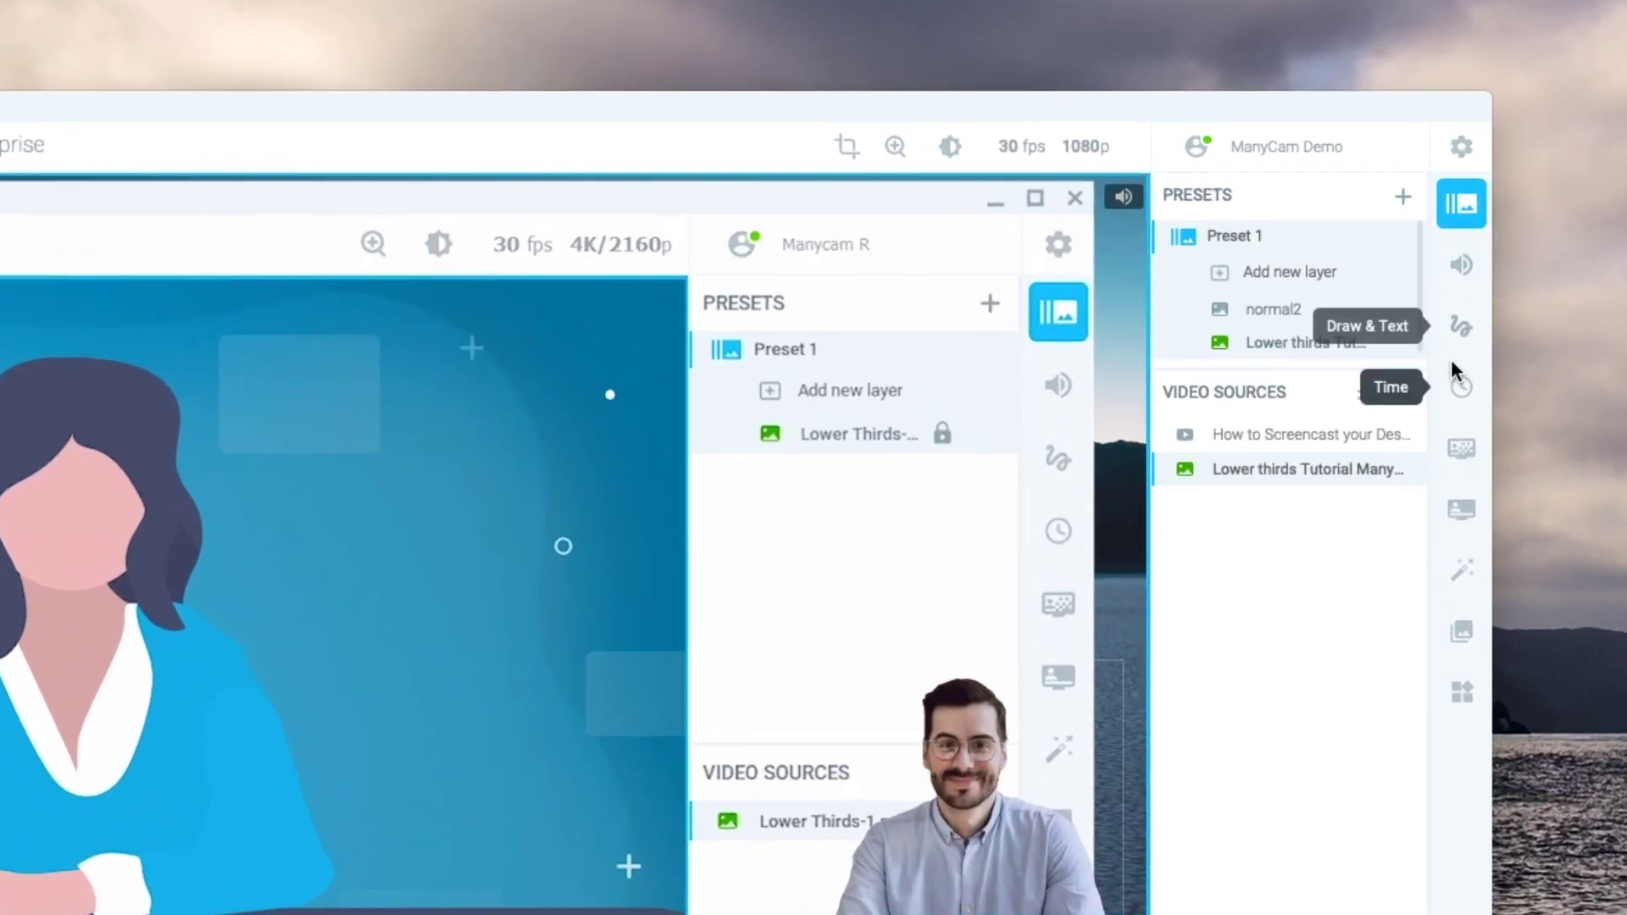
left_click(1453, 446)
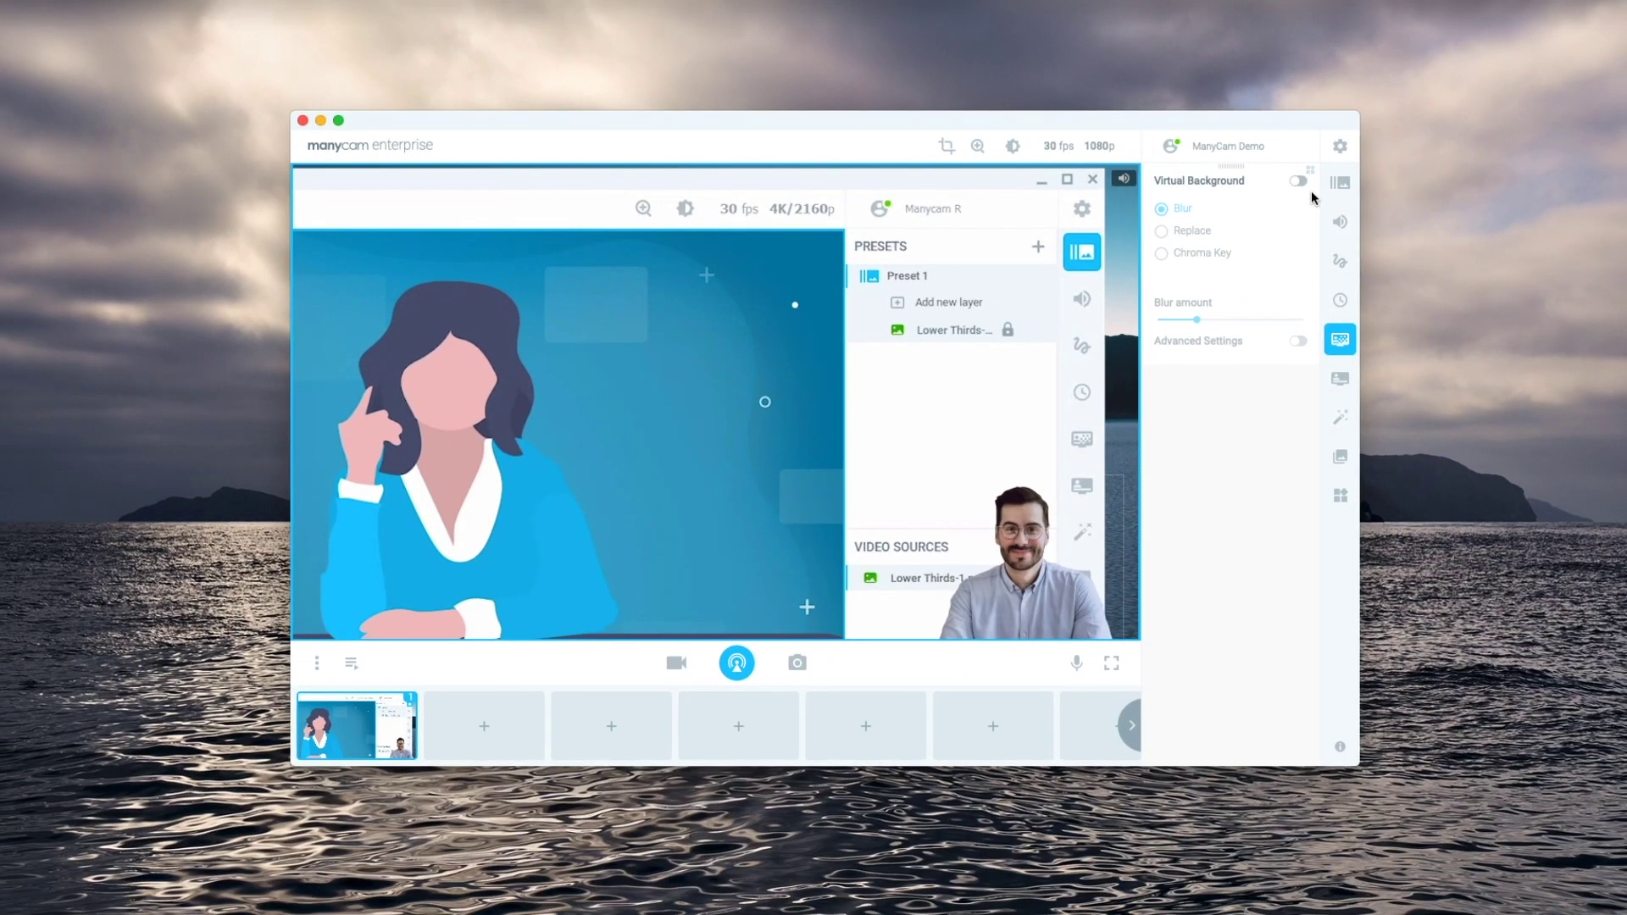
left_click(1340, 182)
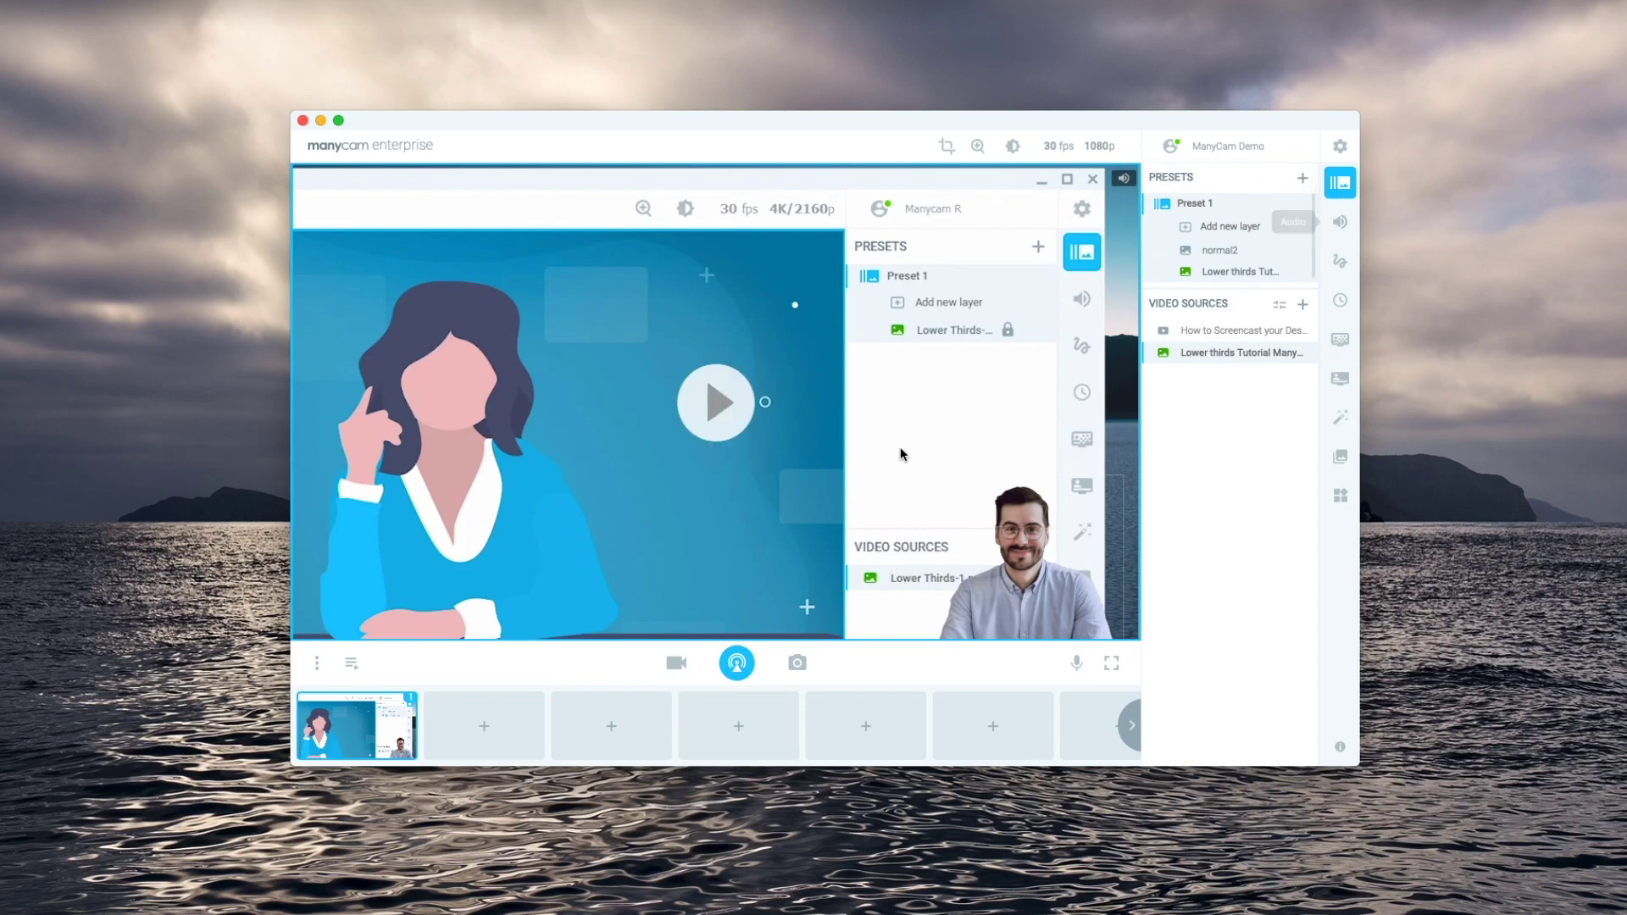